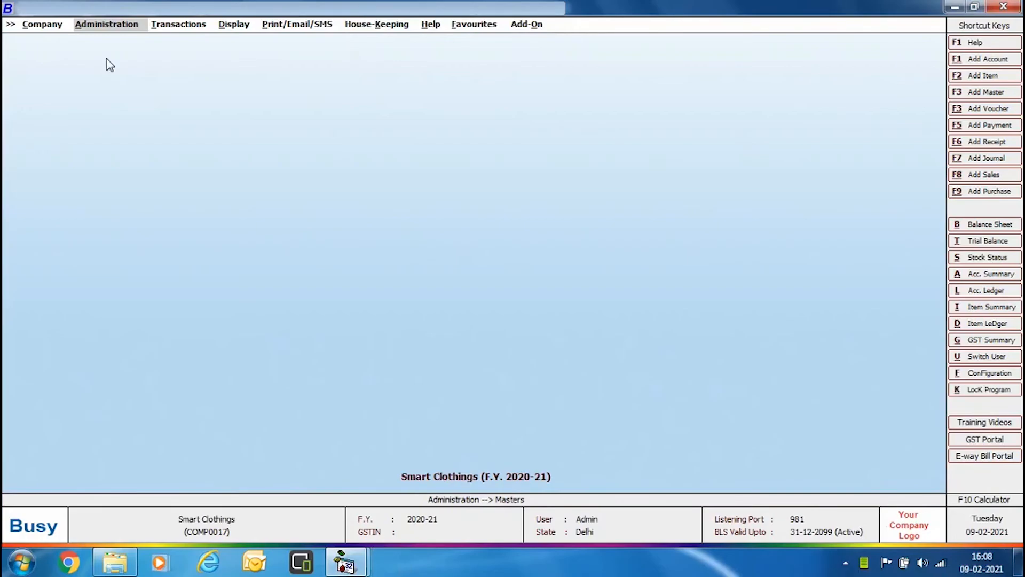
Add a new SMS API format named WA in the SMS API configuration and load it for editing.
{"action": "left_click", "coordinate": [126, 24]}
{"action": "left_click", "coordinate": [119, 51]}
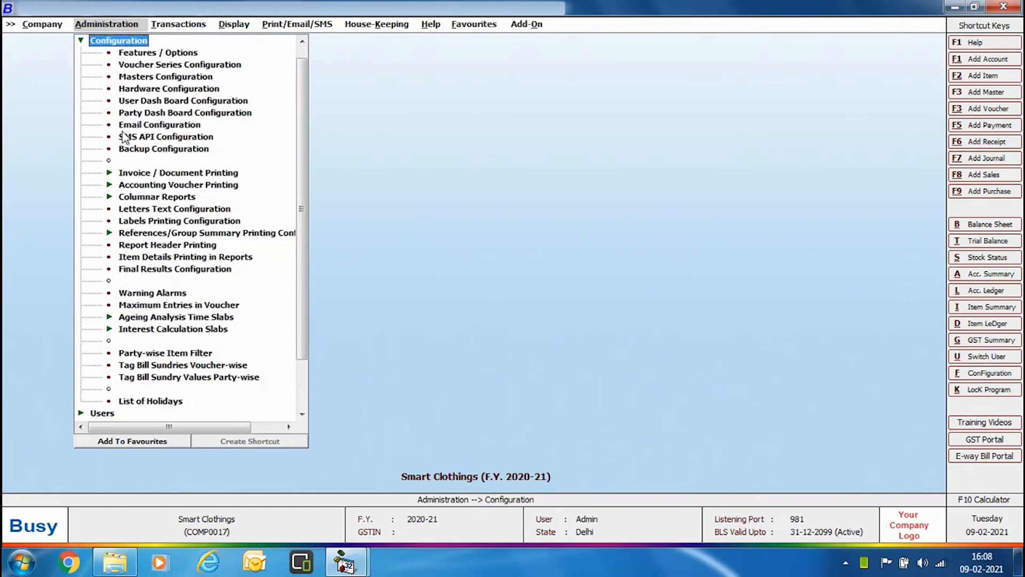
{"action": "double_click", "coordinate": [174, 137]}
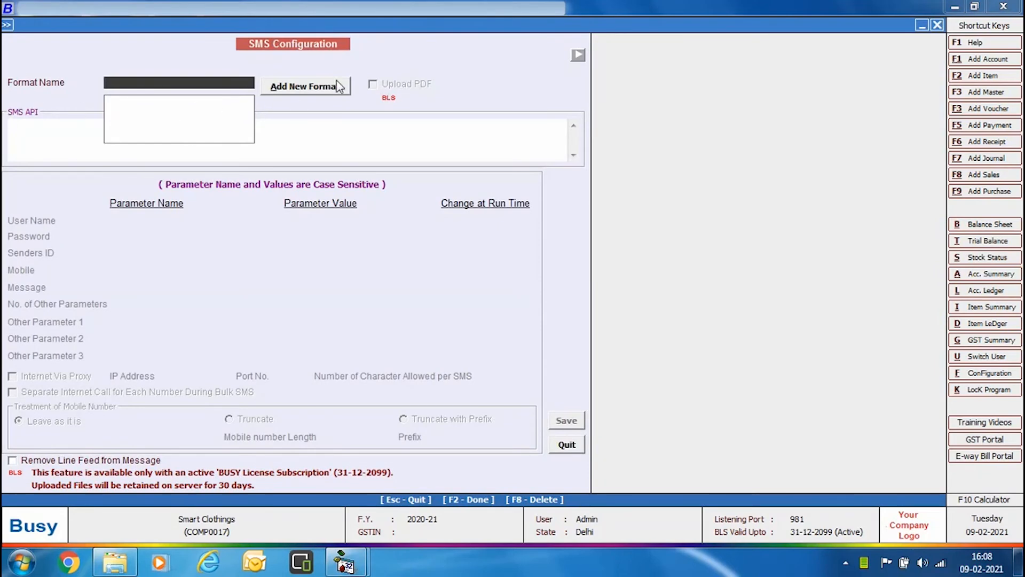
{"action": "left_click", "coordinate": [296, 86]}
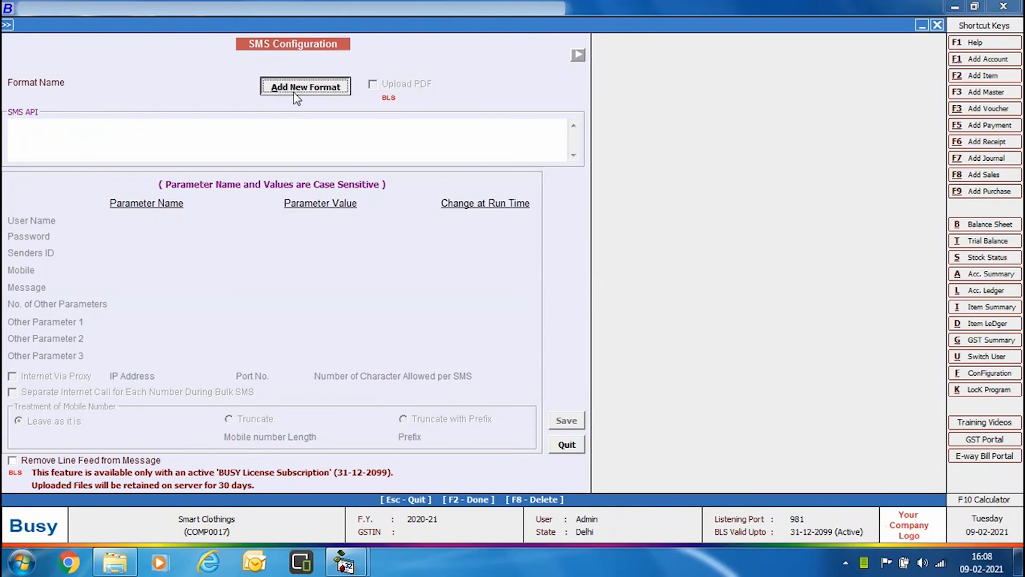
{"action": "type", "text": "WA"}
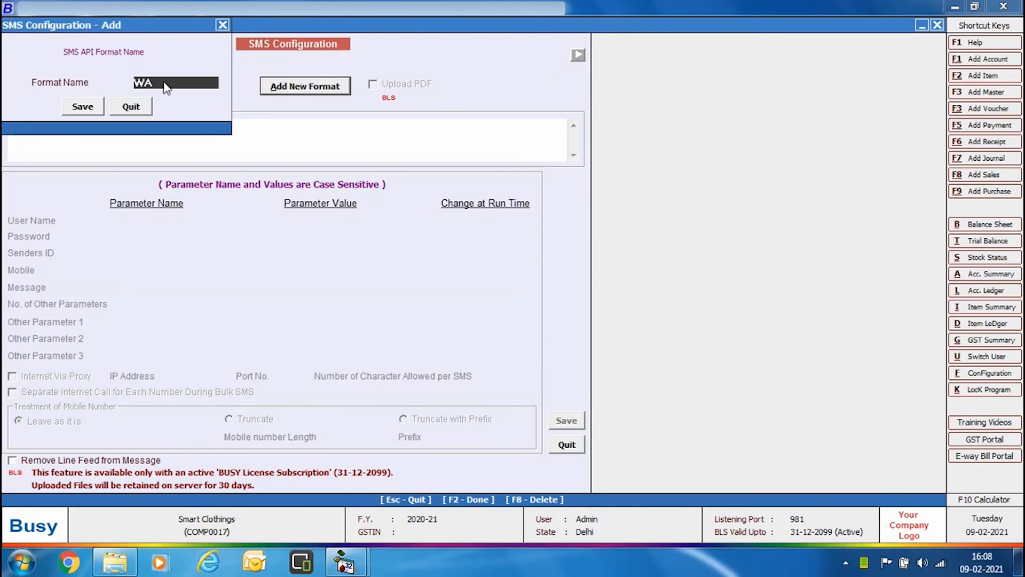
{"action": "left_click", "coordinate": [85, 109]}
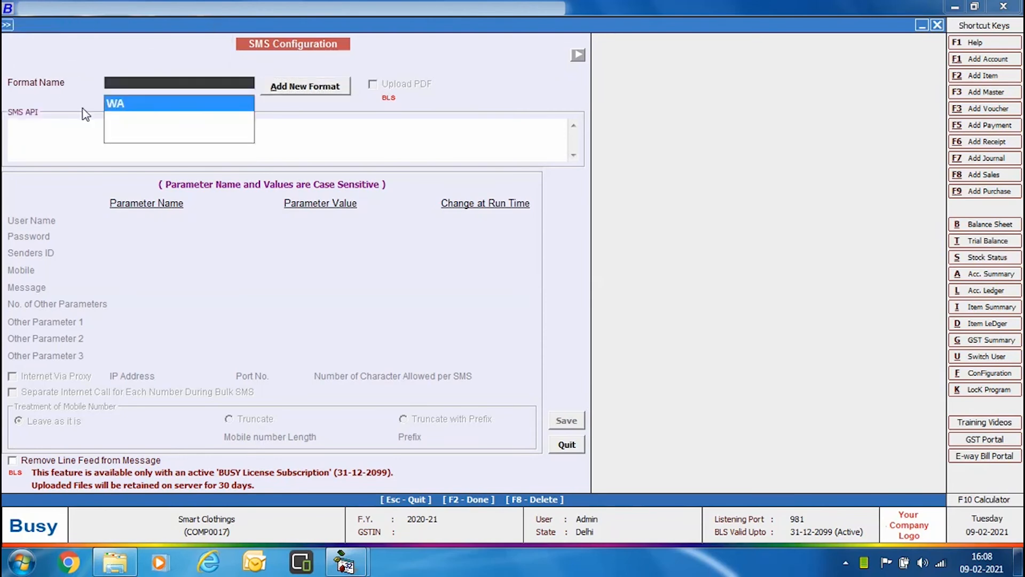
{"action": "key", "text": "Return"}
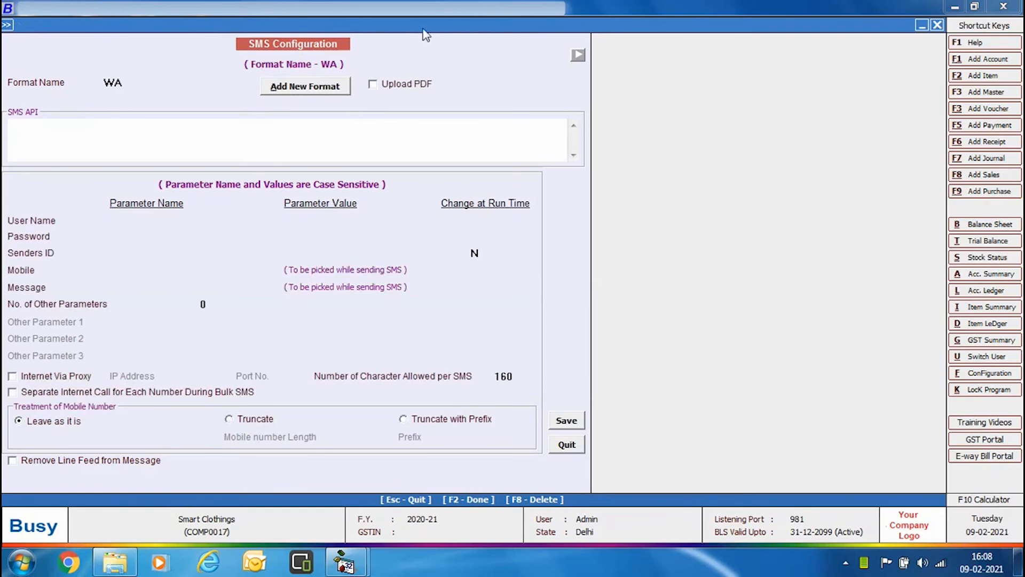
Enable Upload PDF for the WA format and set its SMS API to whatsapp://send?phone=phoneNo&text=message.
{"action": "left_click", "coordinate": [372, 84]}
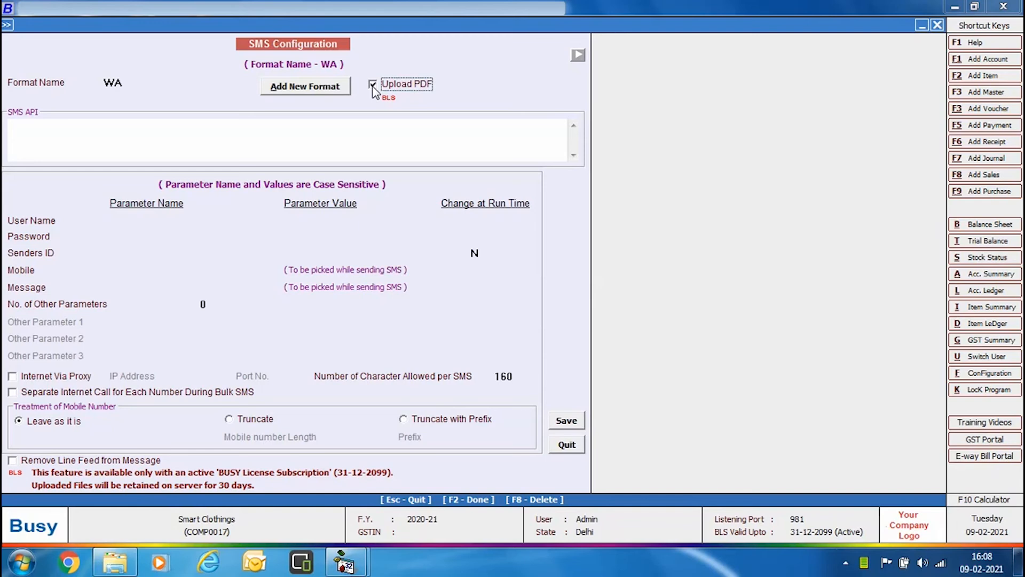
{"action": "left_click", "coordinate": [45, 138]}
{"action": "type", "text": "whatsapp://send?phone=phoneNo&text=message"}
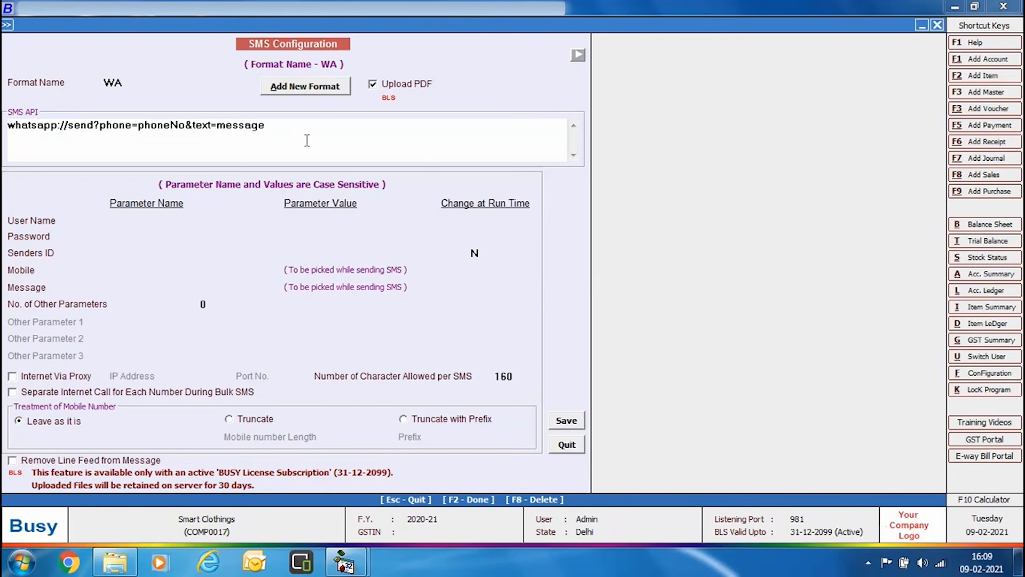
Set the Mobile parameter name to phoneNo and the Message parameter name to message, and save the SMS configuration.
{"action": "left_click", "coordinate": [176, 270]}
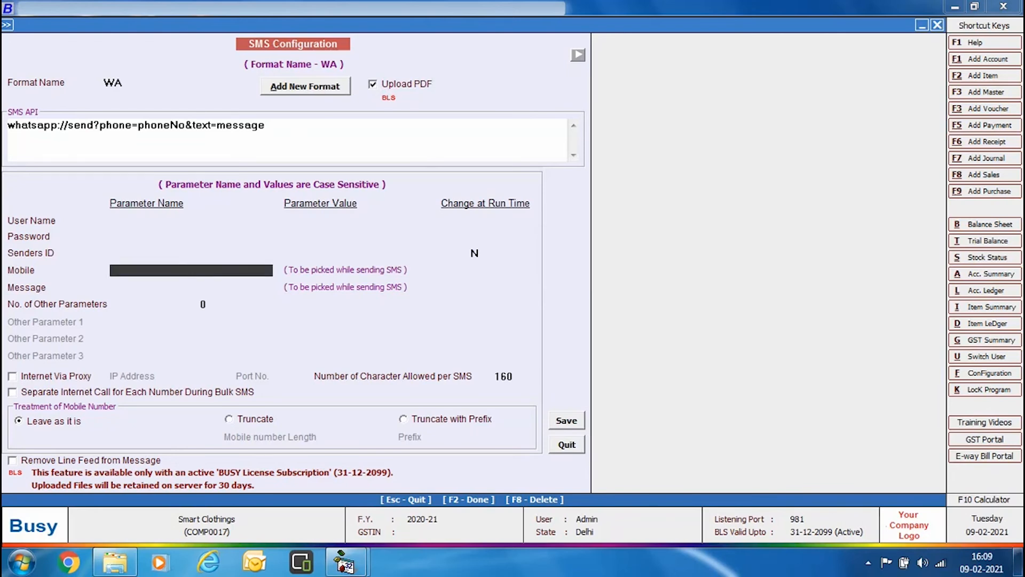
{"action": "type", "text": "phoneNo"}
{"action": "key", "text": "Return"}
{"action": "type", "text": "message"}
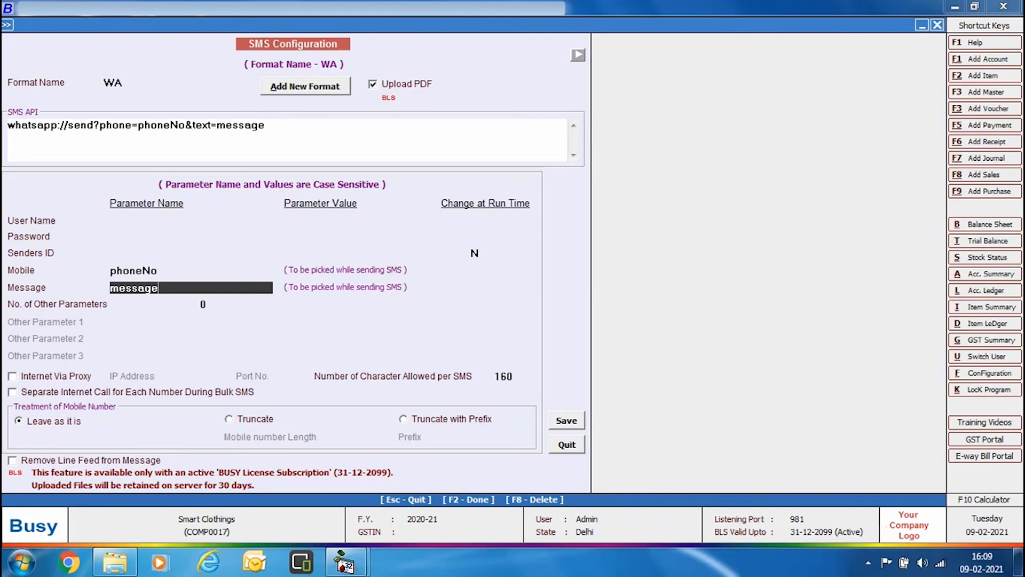
{"action": "left_click", "coordinate": [582, 421]}
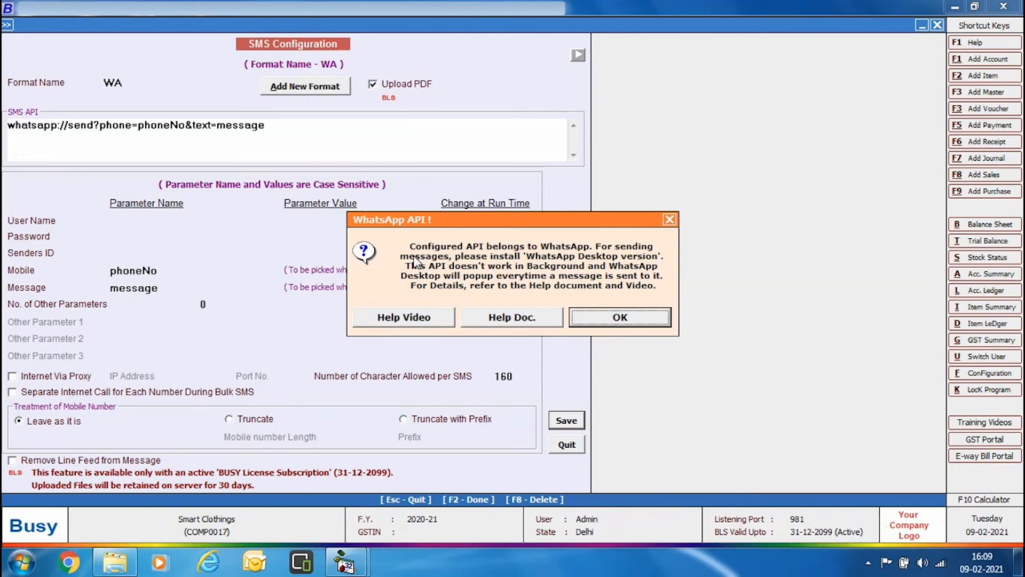
{"action": "left_click", "coordinate": [645, 318]}
{"action": "left_click", "coordinate": [574, 447]}
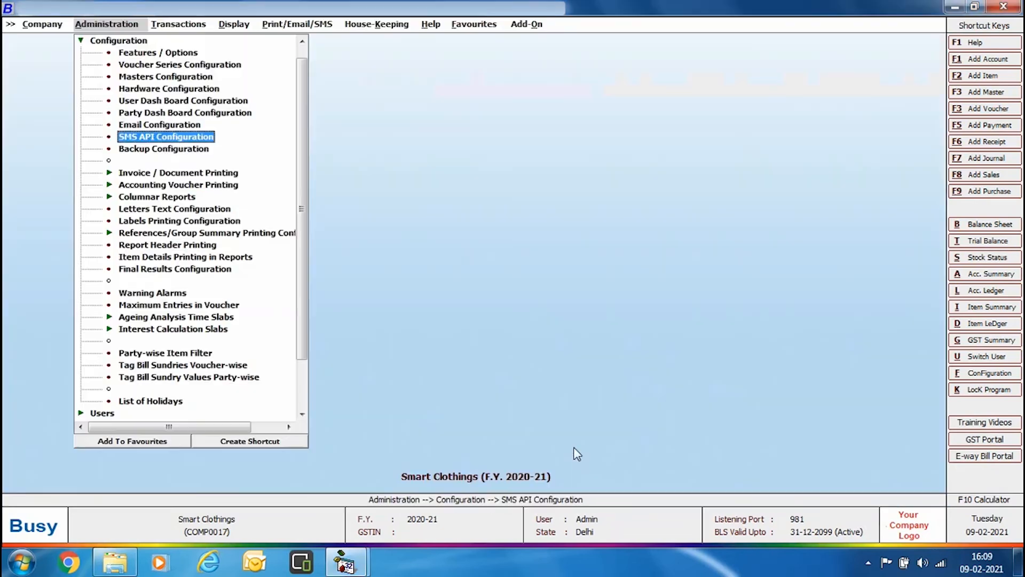
Open the voucher configuration of the Main sales series and set Send SMS After Saving to Y.
{"action": "left_click", "coordinate": [171, 66]}
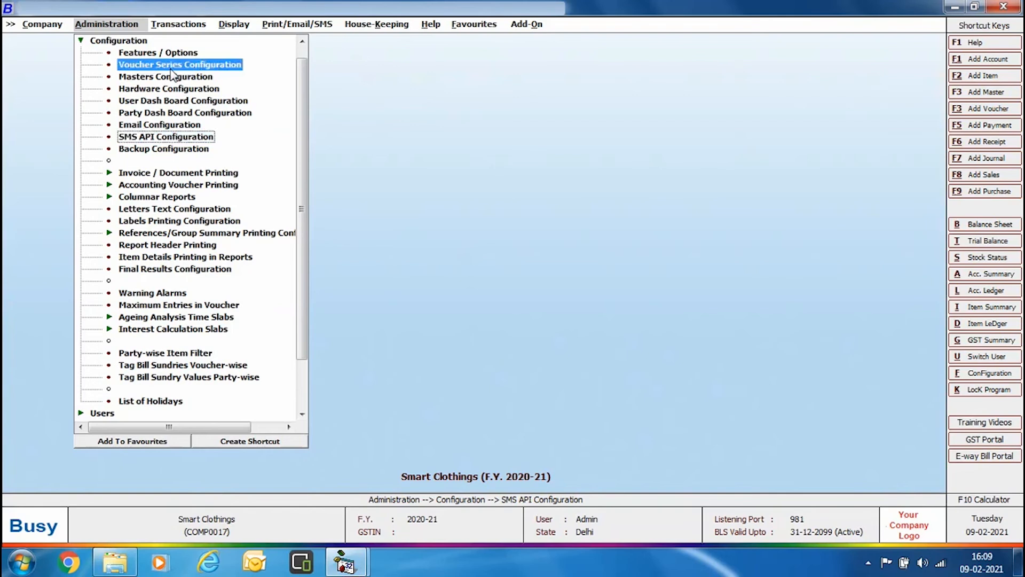
{"action": "double_click", "coordinate": [171, 69]}
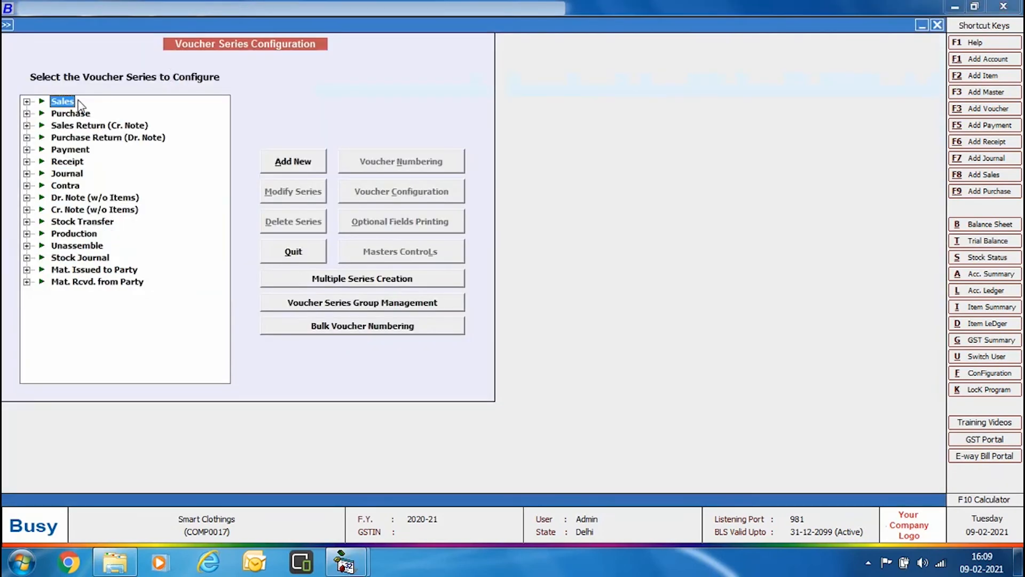
{"action": "double_click", "coordinate": [77, 101]}
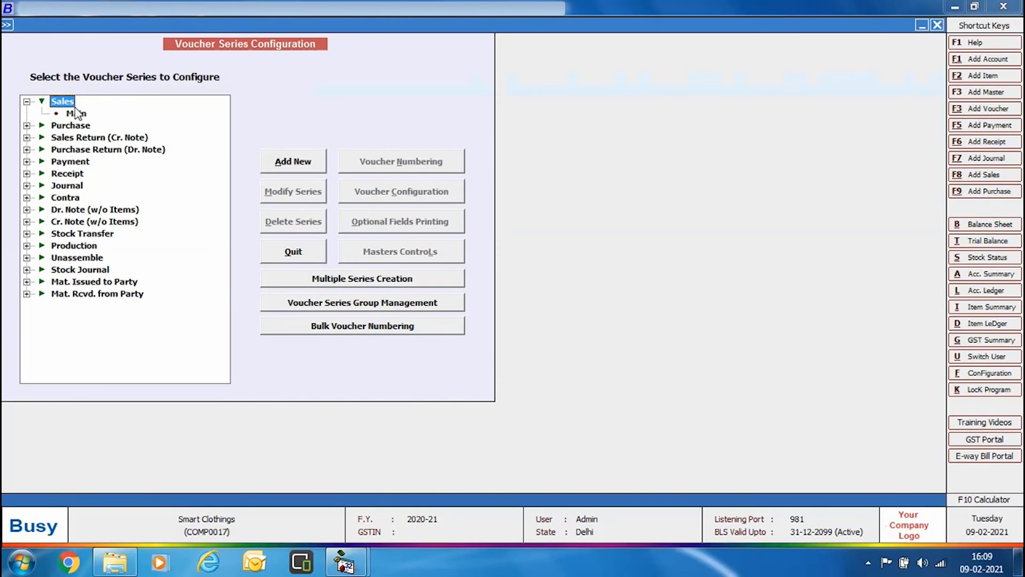
{"action": "left_click", "coordinate": [76, 113]}
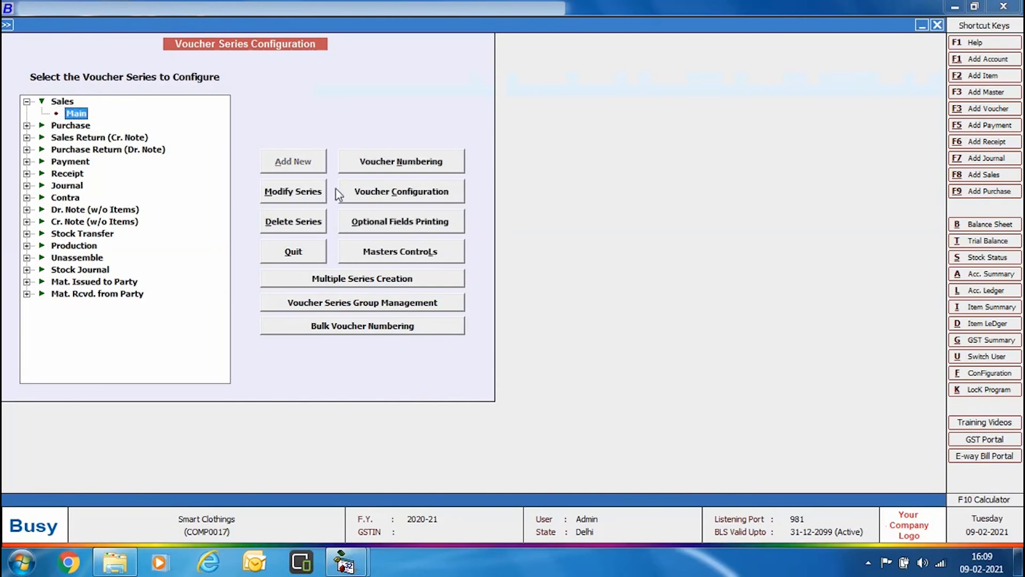
{"action": "left_click", "coordinate": [373, 198]}
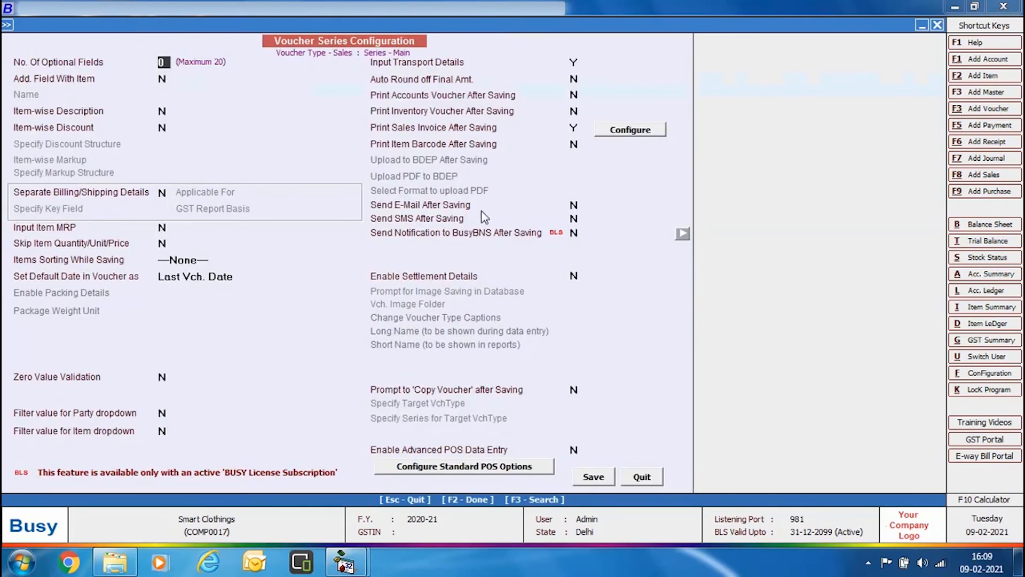
{"action": "left_click", "coordinate": [574, 219]}
{"action": "key", "text": "y"}
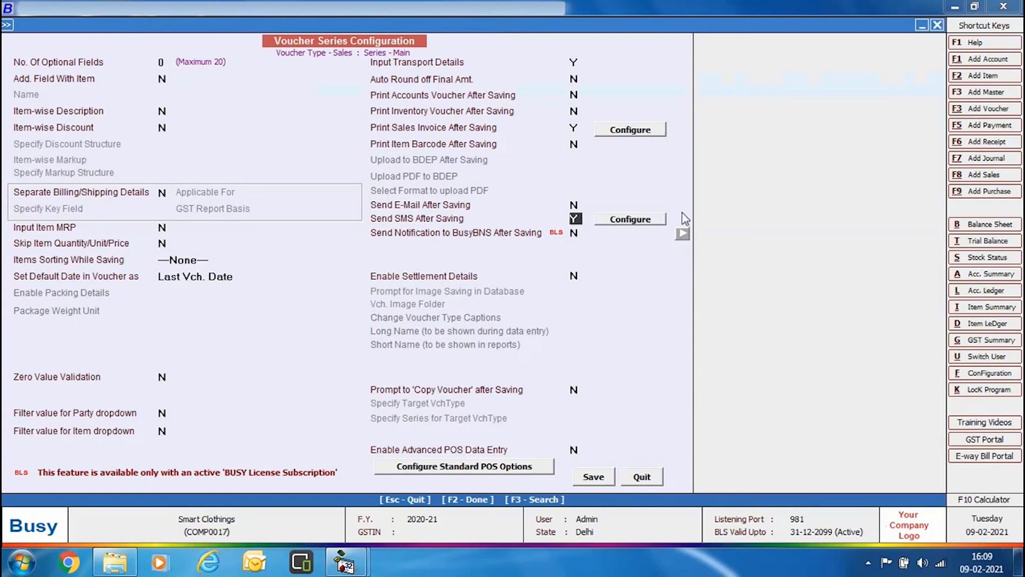
Choose STANDARD as PDF Attachment Format 1 in the SMS details, and save both these details and the voucher series configuration.
{"action": "left_click", "coordinate": [639, 220]}
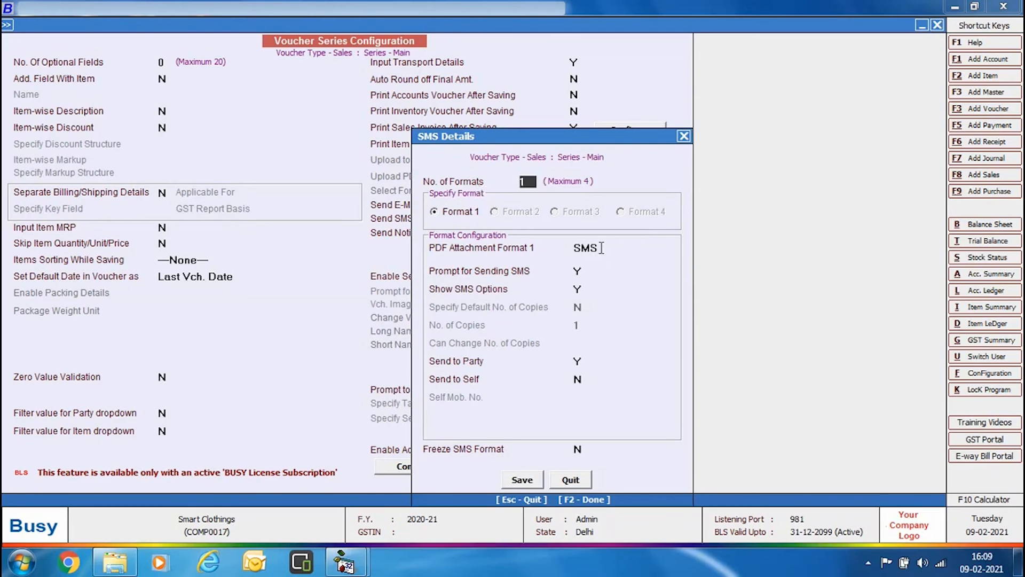
{"action": "key", "text": "Return"}
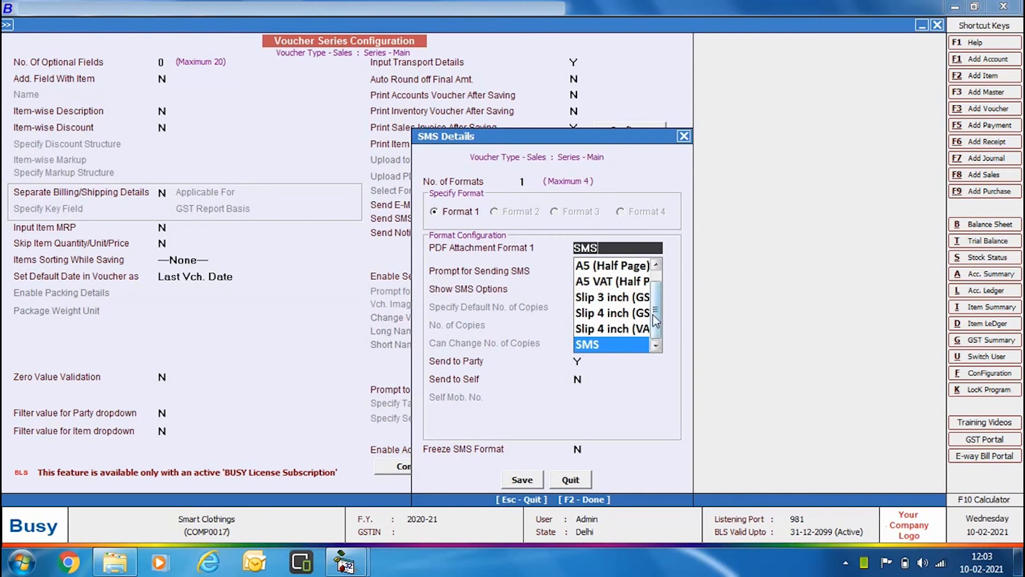
{"action": "scroll", "coordinate": [608, 280], "scroll_direction": "up", "scroll_amount": 1}
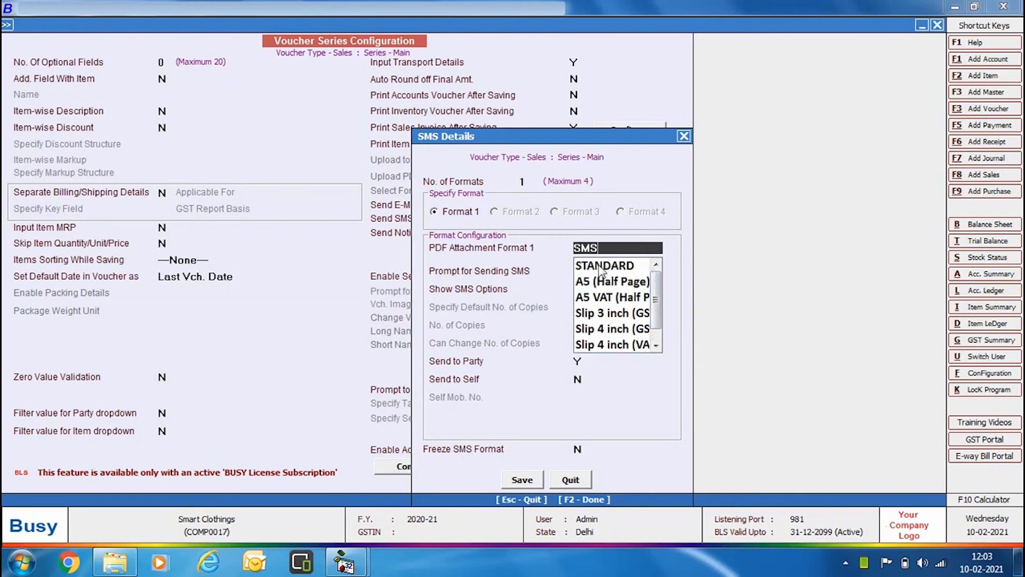
{"action": "left_click", "coordinate": [601, 267]}
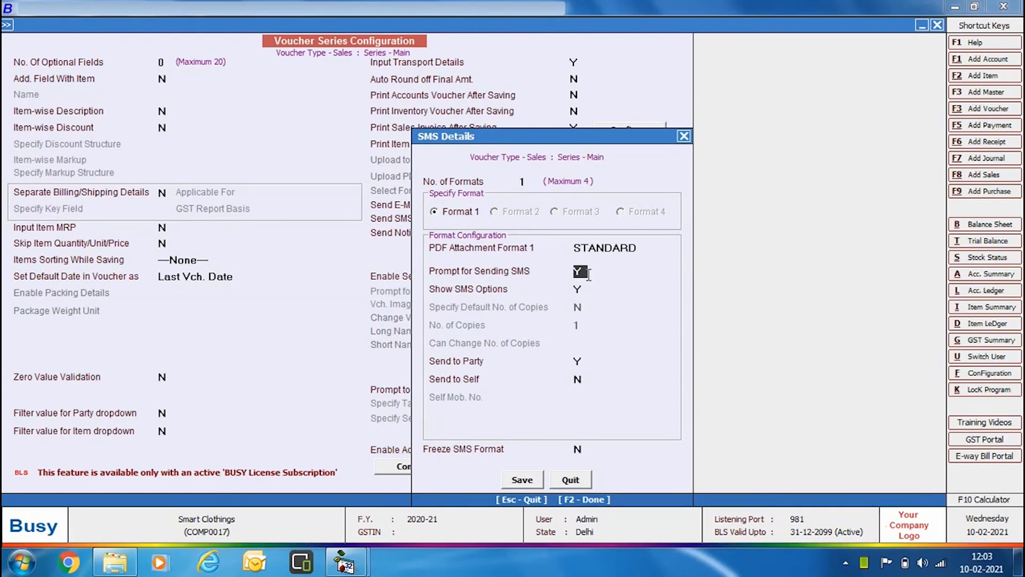
{"action": "key", "text": "Return"}
{"action": "key", "text": "Return"}
{"action": "key", "text": "Return"}
{"action": "left_click", "coordinate": [520, 479]}
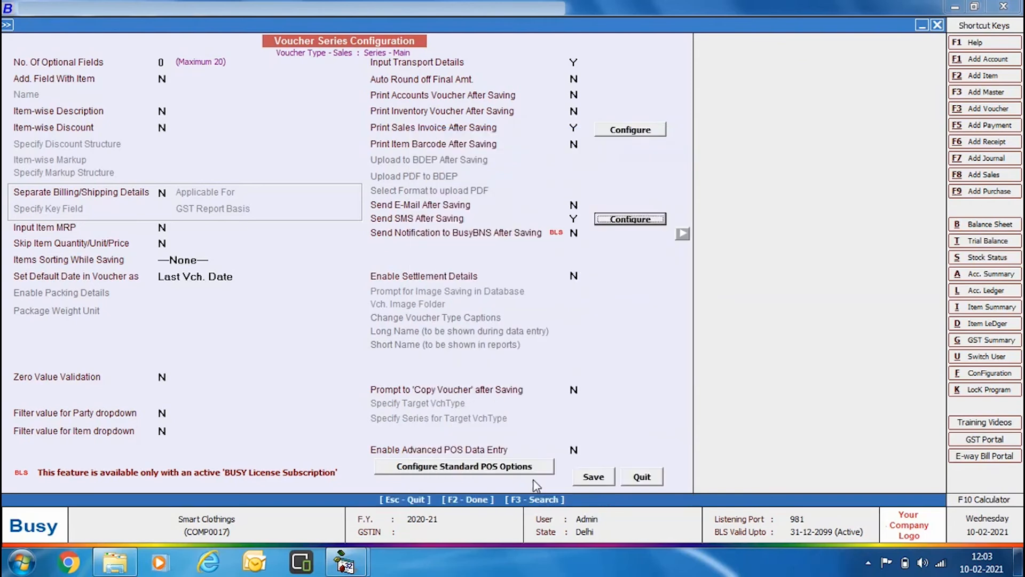
{"action": "left_click", "coordinate": [592, 477]}
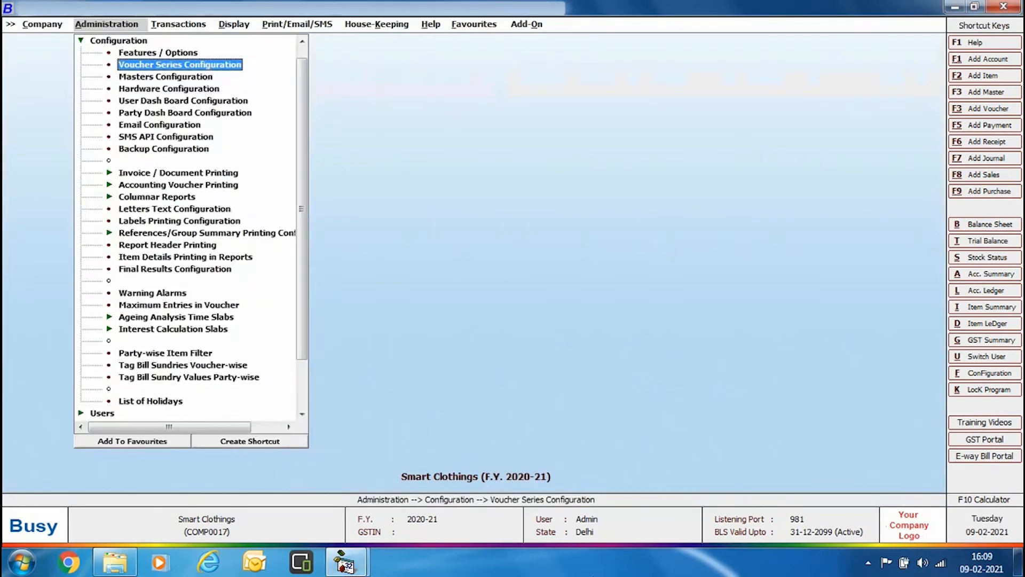
Open the Jain Traders account master for modification, check its WhatsApp number and save the account.
{"action": "key", "text": "Escape"}
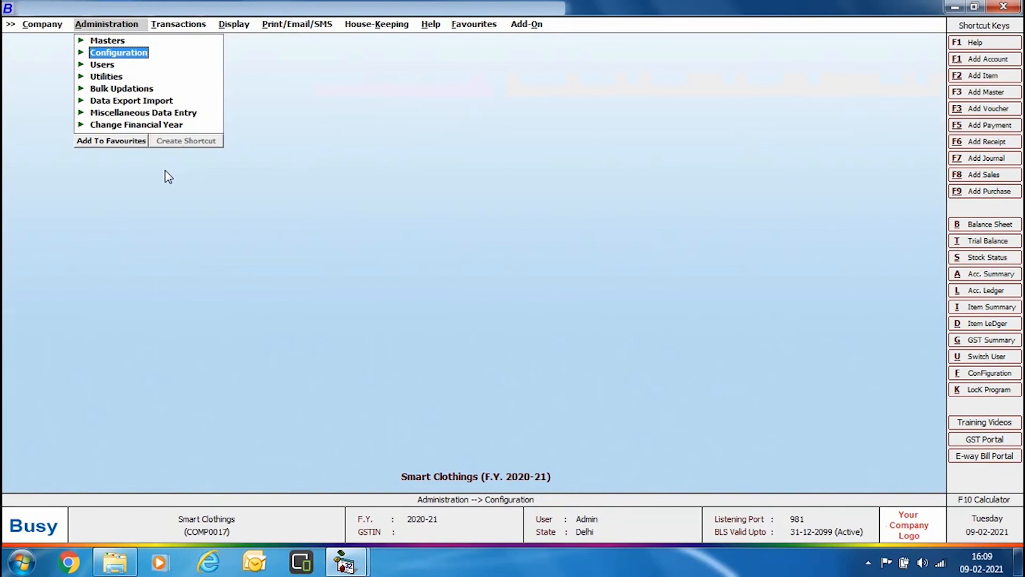
{"action": "left_click", "coordinate": [112, 41]}
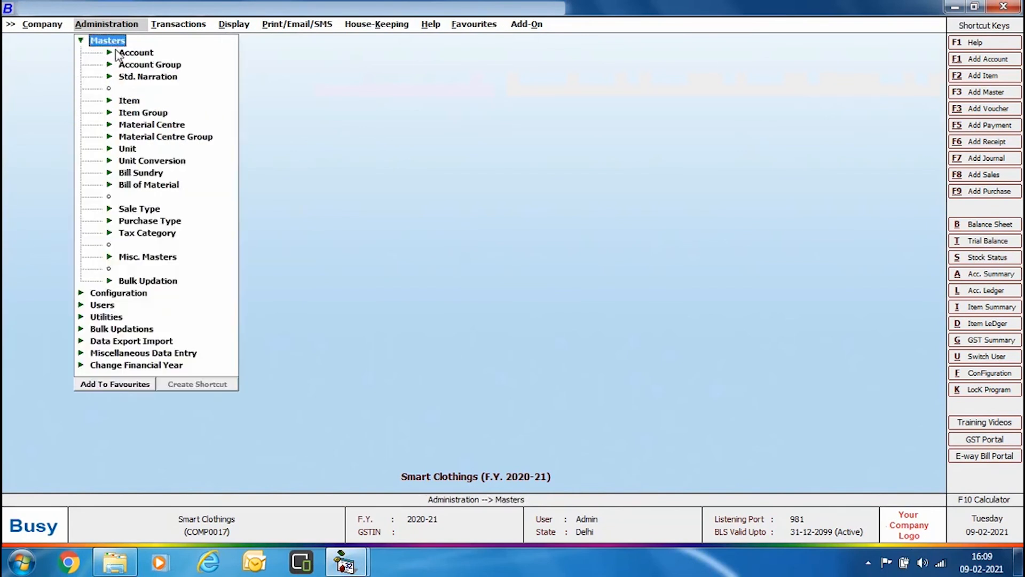
{"action": "left_click", "coordinate": [122, 55]}
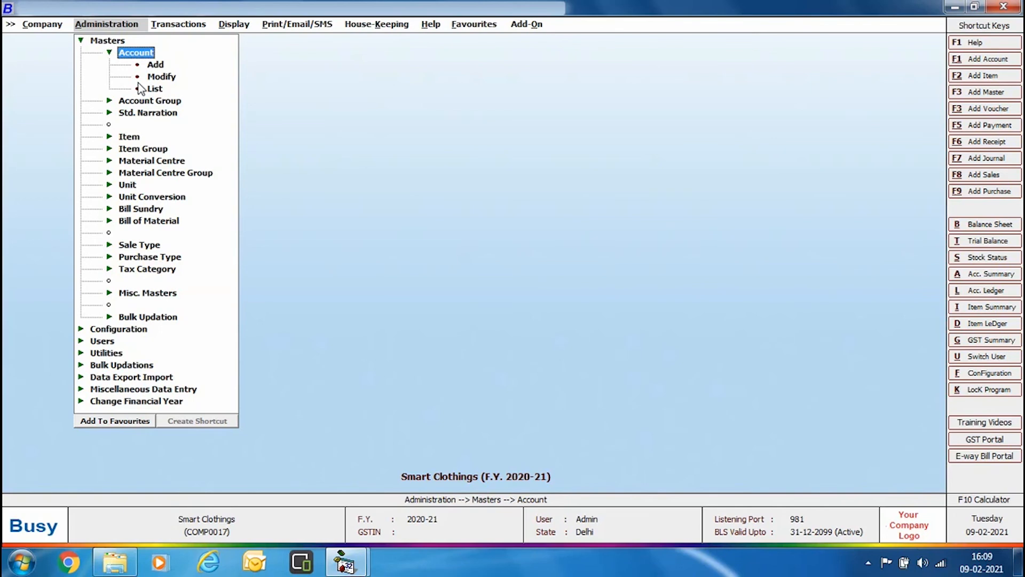
{"action": "double_click", "coordinate": [147, 76]}
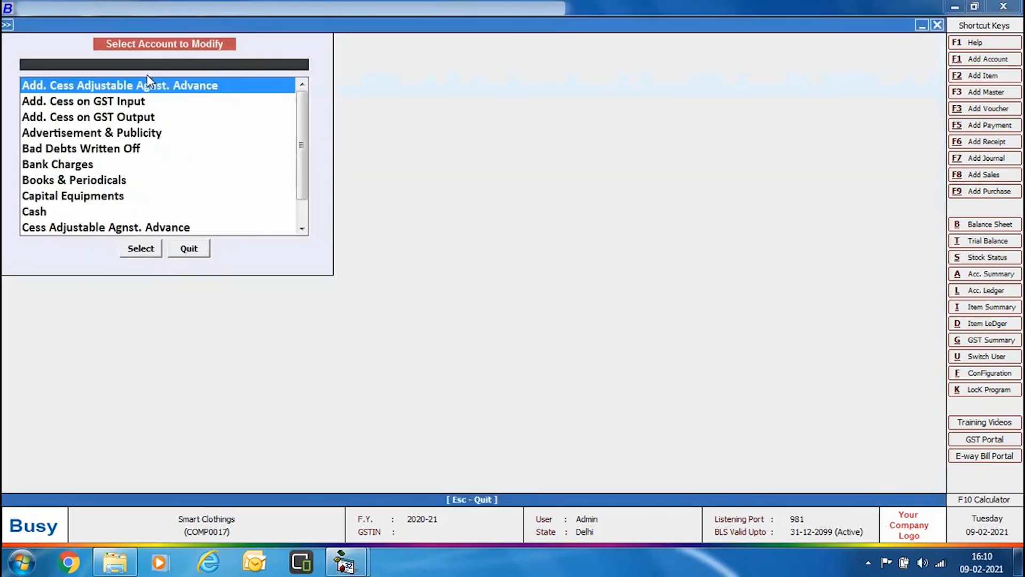
{"action": "left_click", "coordinate": [140, 248]}
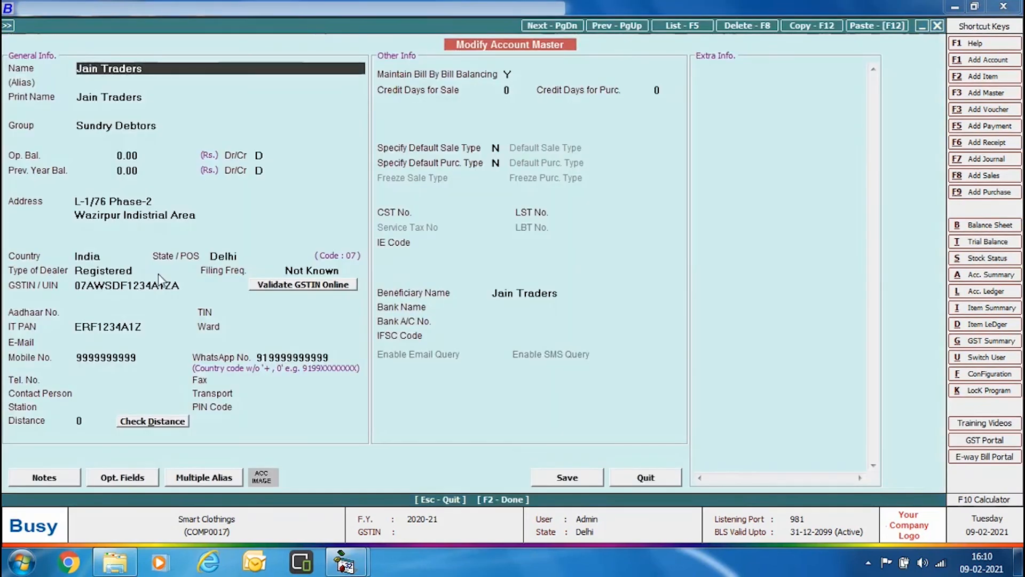
{"action": "left_click", "coordinate": [326, 356]}
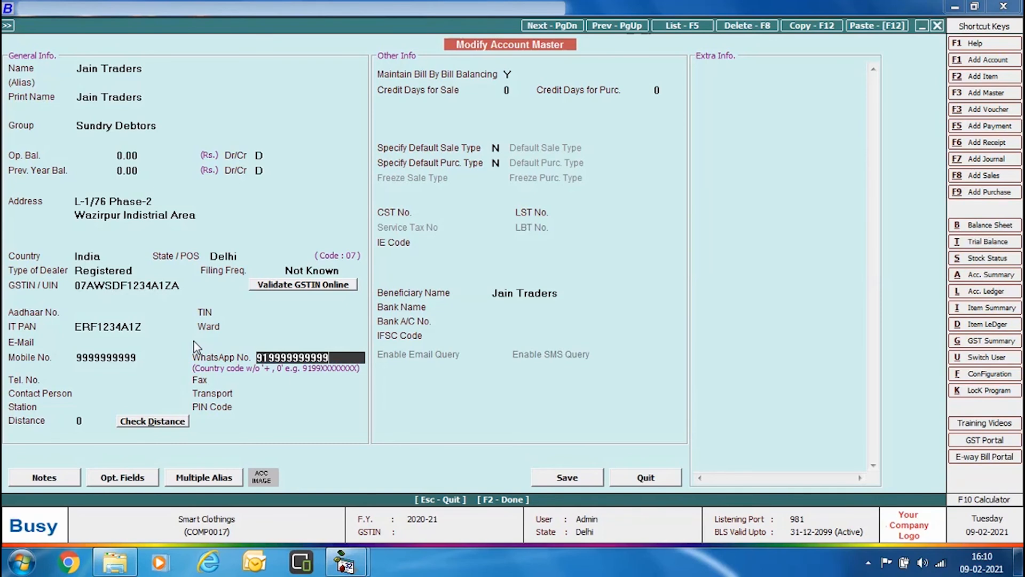
{"action": "key", "text": "F2"}
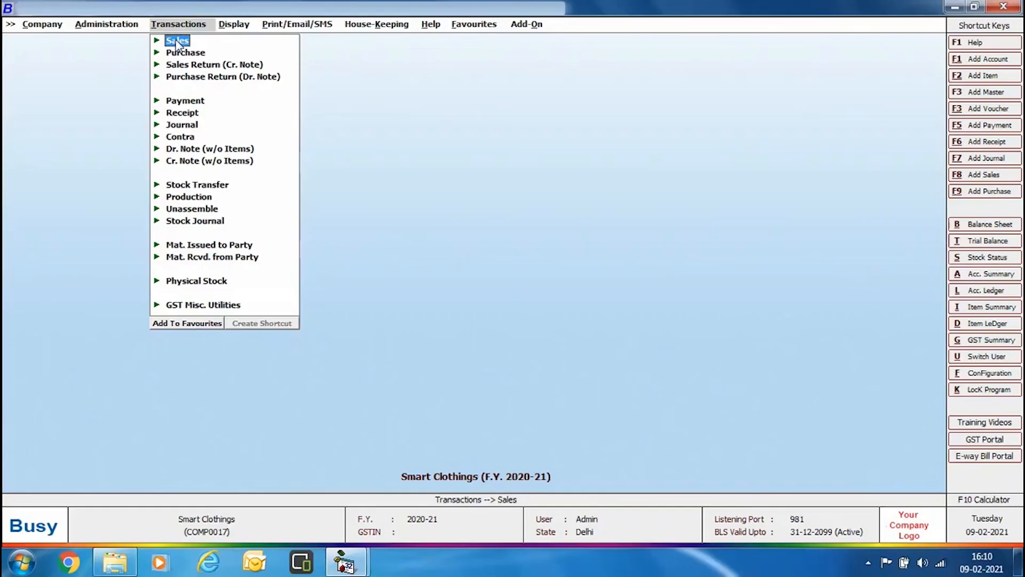
Start a new sales voucher in the Main series with sale type L/GST-18% and Jain Traders as the party.
{"action": "key", "text": "Return"}
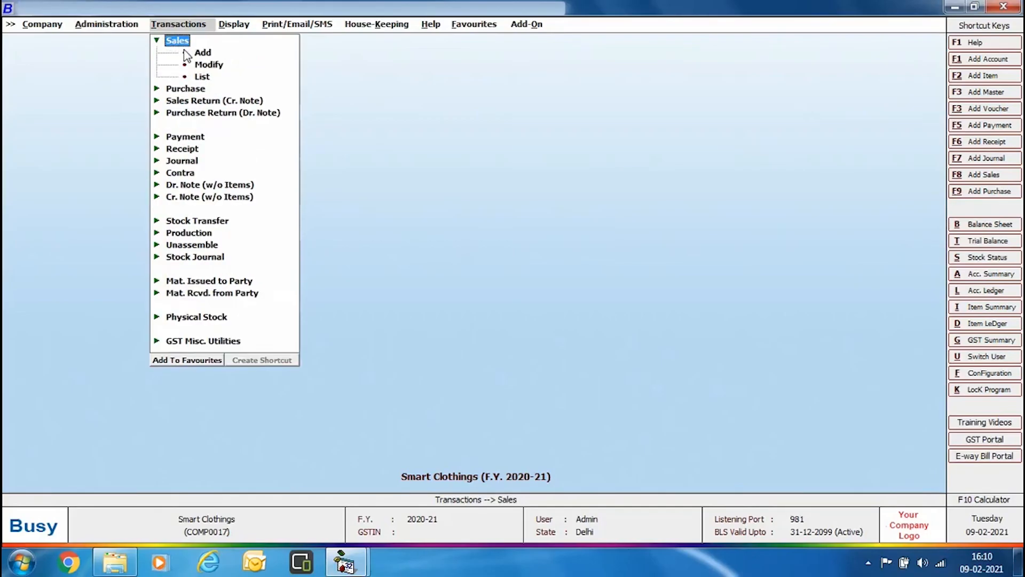
{"action": "key", "text": "Down"}
{"action": "key", "text": "Return"}
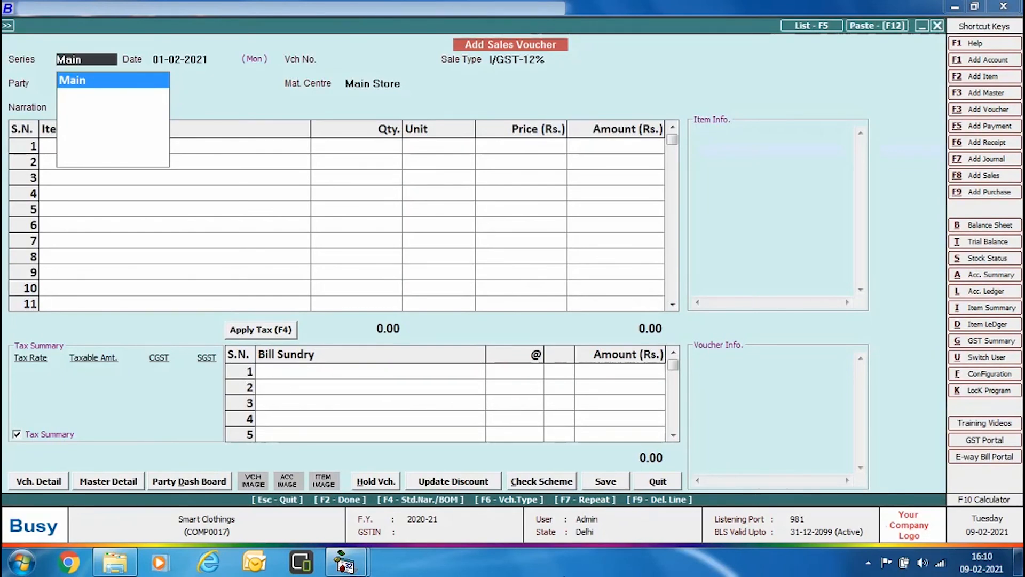
{"action": "key", "text": "Return"}
{"action": "key", "text": "Return"}
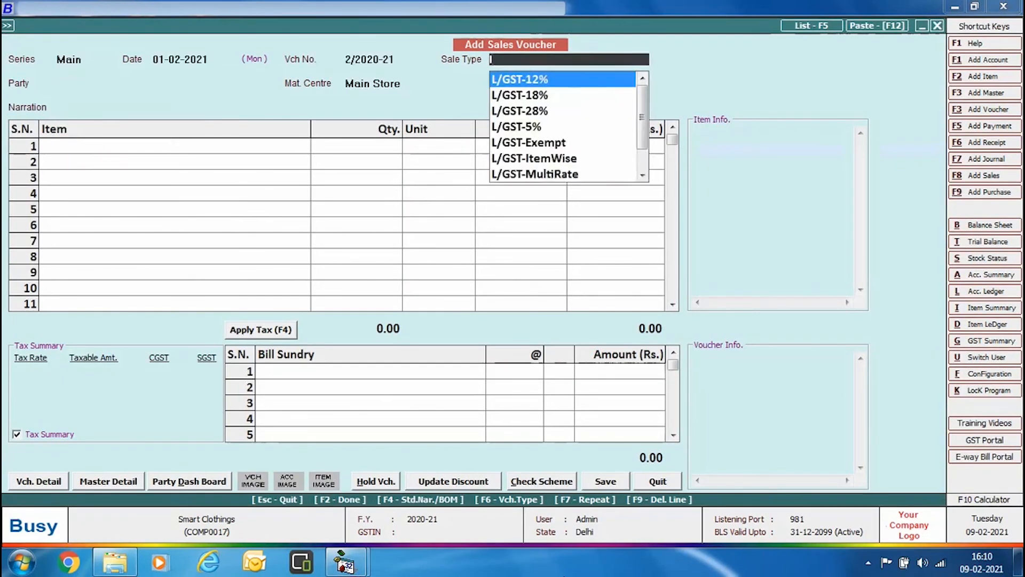
{"action": "key", "text": "Down"}
{"action": "key", "text": "Return"}
{"action": "key", "text": "Return"}
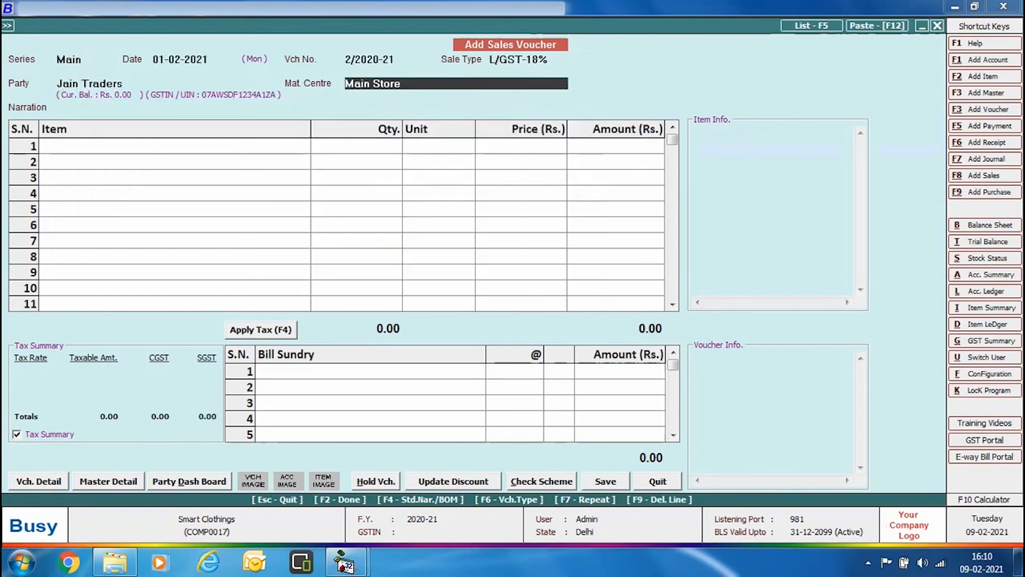
Keep Main Store as the material centre and add 4 Pcs. of LG 2 Tonn Split Ac at a price of 45000 to the voucher.
{"action": "key", "text": "Return"}
{"action": "key", "text": "Return"}
{"action": "key", "text": "Return"}
{"action": "type", "text": "4"}
{"action": "key", "text": "Return"}
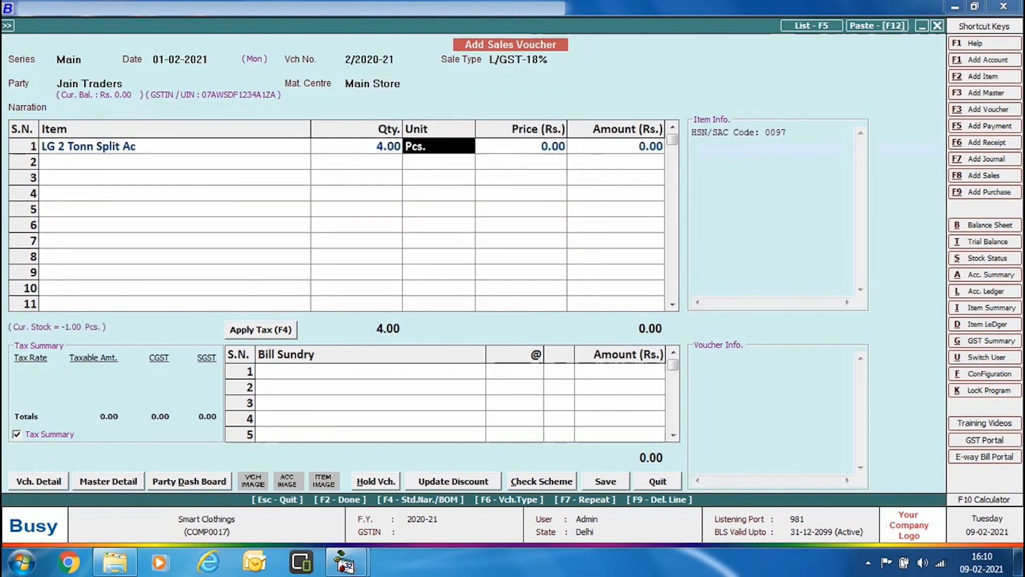
{"action": "key", "text": "Return"}
{"action": "type", "text": "45000"}
{"action": "key", "text": "Return"}
{"action": "key", "text": "Return"}
{"action": "key", "text": "Return"}
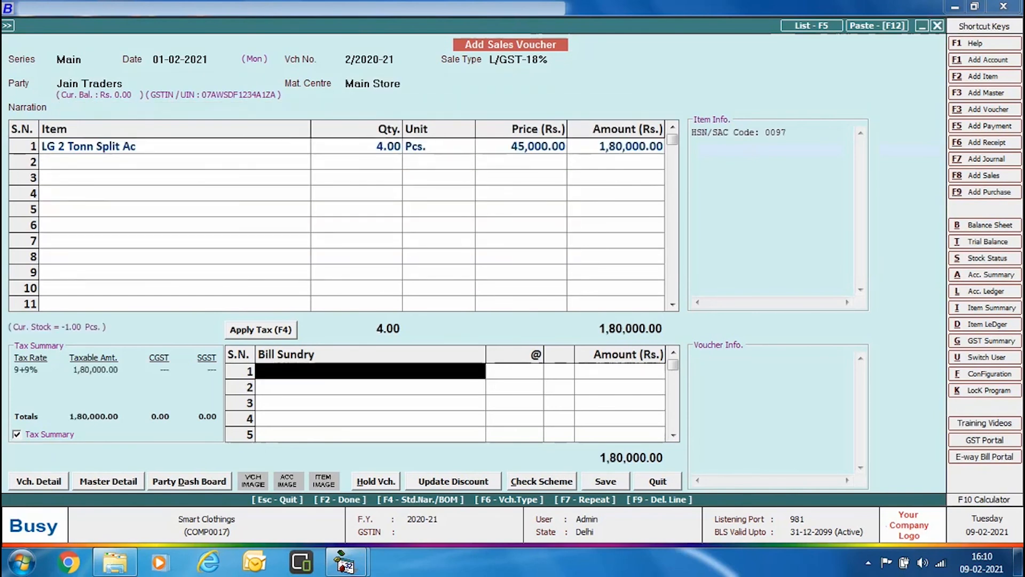
Apply CGST and SGST at 9% each and save the sales voucher, agreeing to send the STANDARD SMS.
{"action": "key", "text": "Return"}
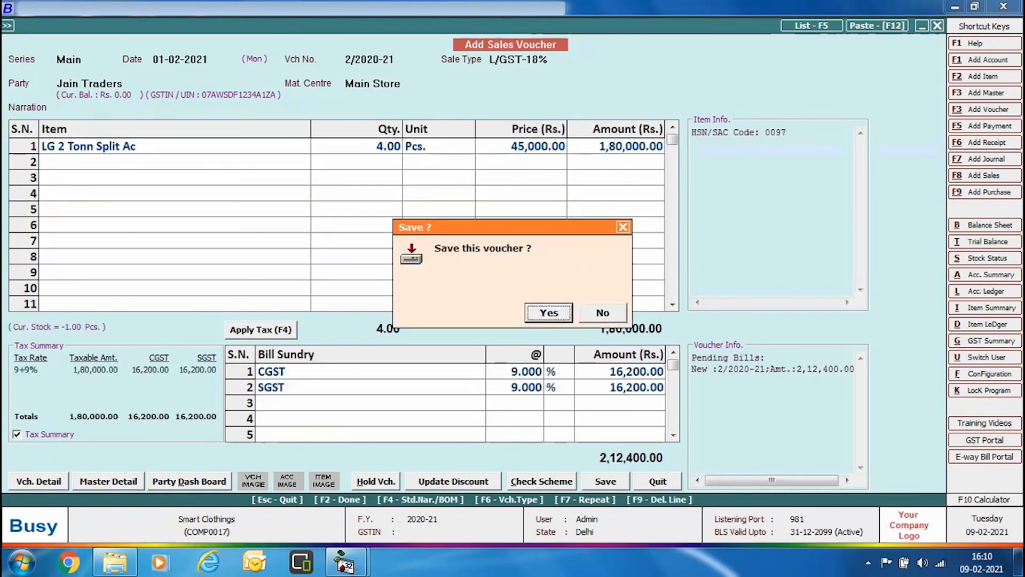
{"action": "key", "text": "Return"}
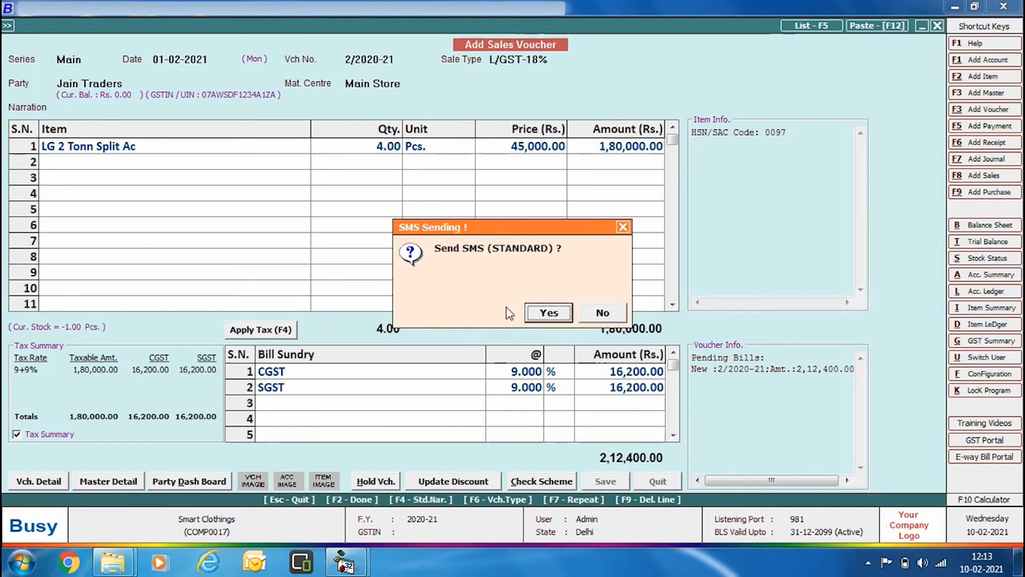
{"action": "left_click", "coordinate": [549, 314]}
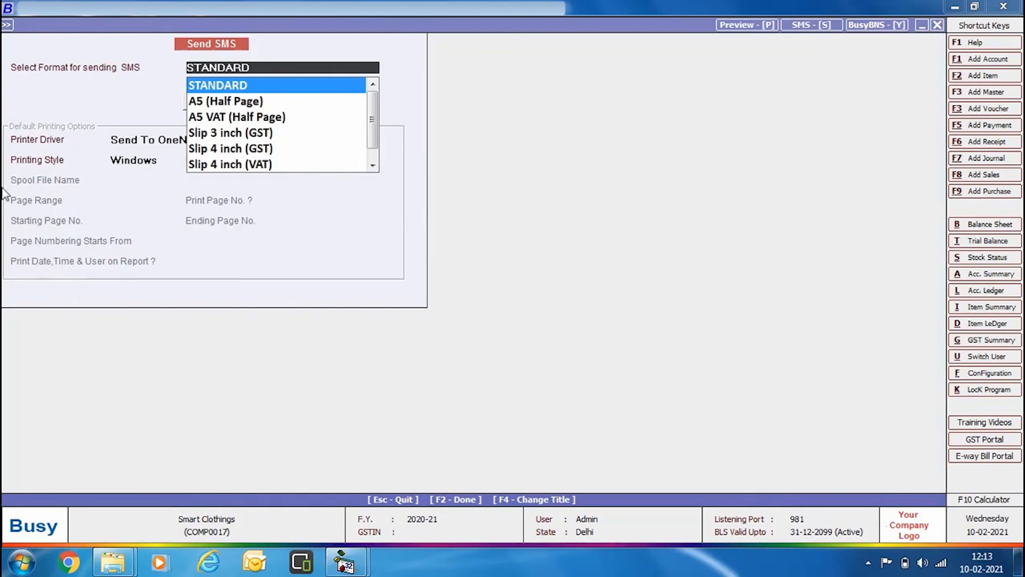
Send the sales invoice in the STANDARD format to the party's WhatsApp chat, and quit sales voucher entry.
{"action": "key", "text": "Return"}
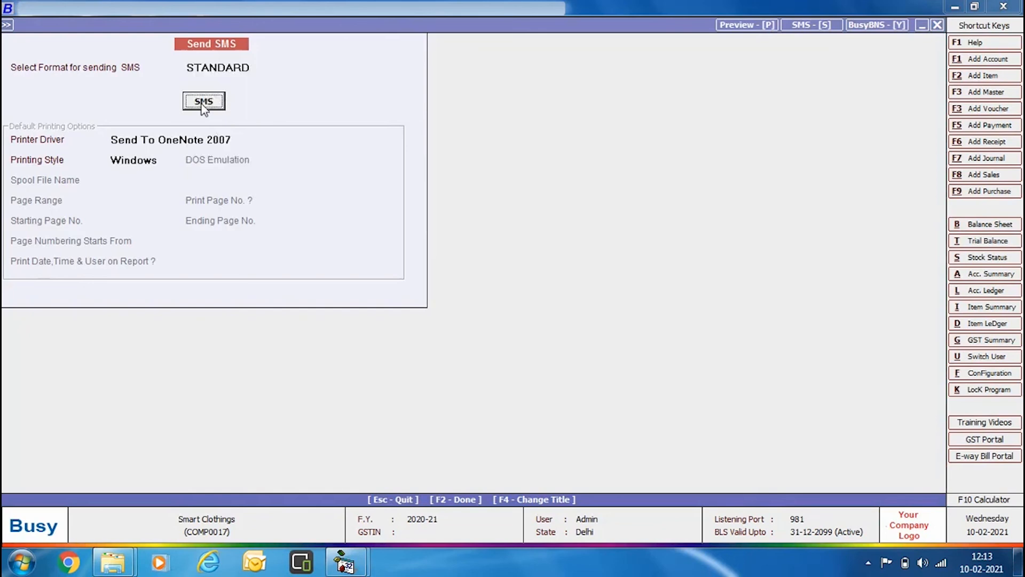
{"action": "left_click", "coordinate": [198, 103]}
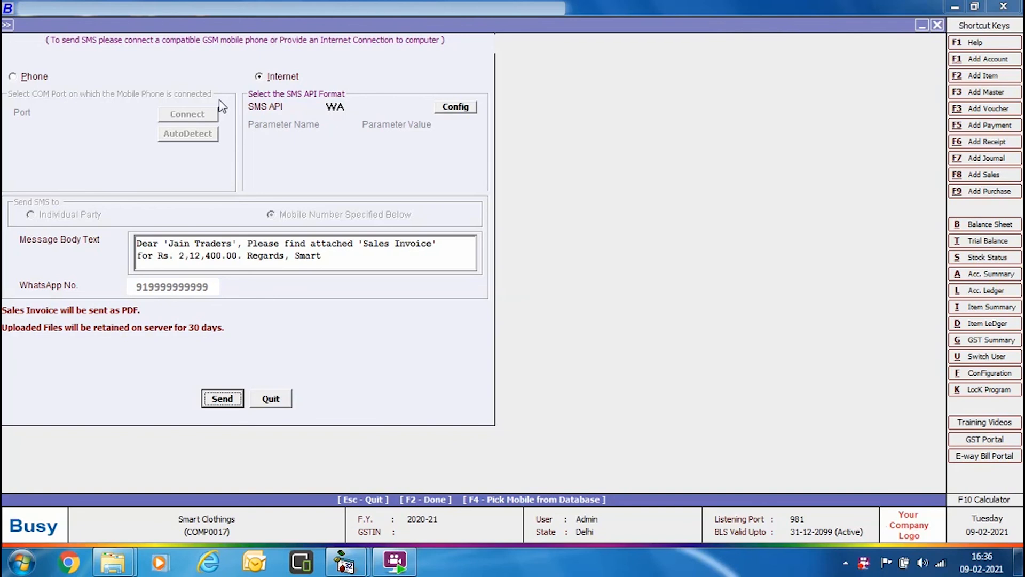
{"action": "left_click", "coordinate": [222, 398]}
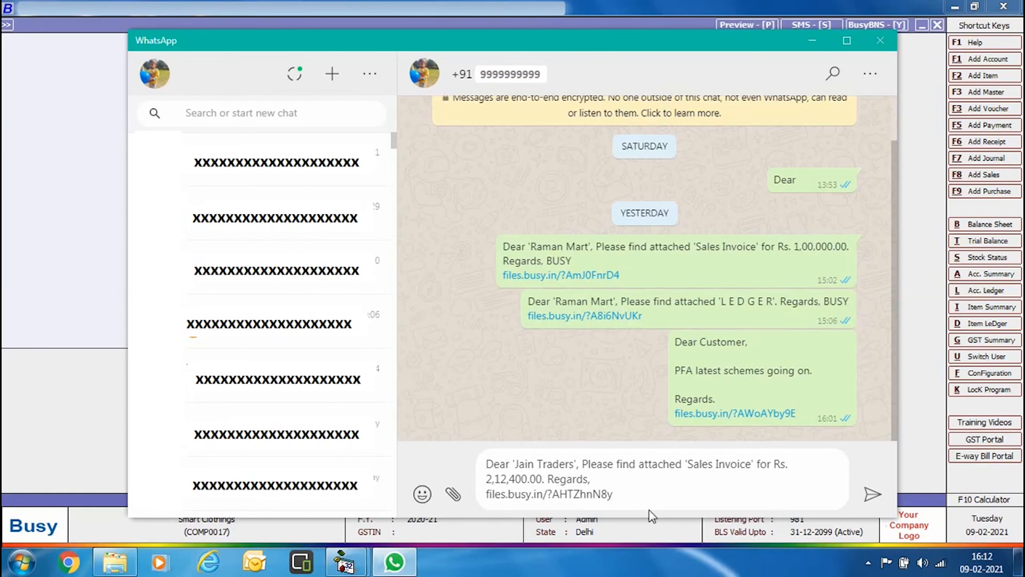
{"action": "left_click", "coordinate": [874, 495]}
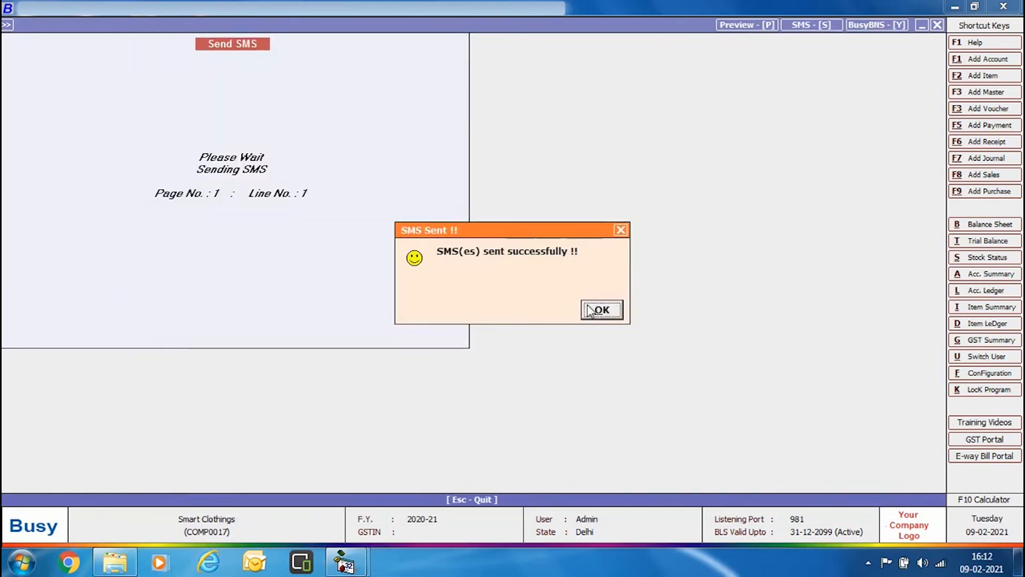
{"action": "left_click", "coordinate": [590, 311]}
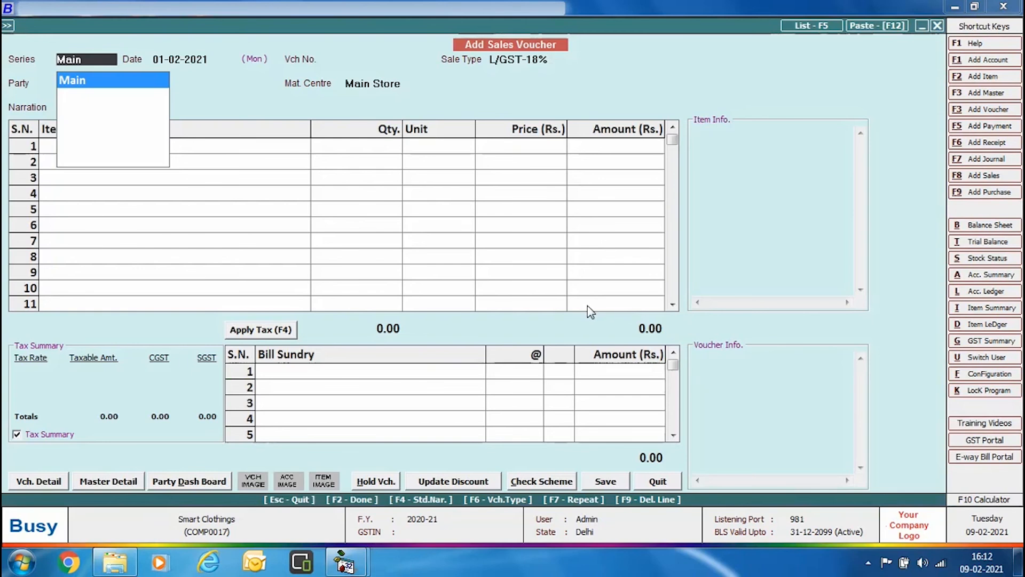
{"action": "left_click", "coordinate": [648, 483]}
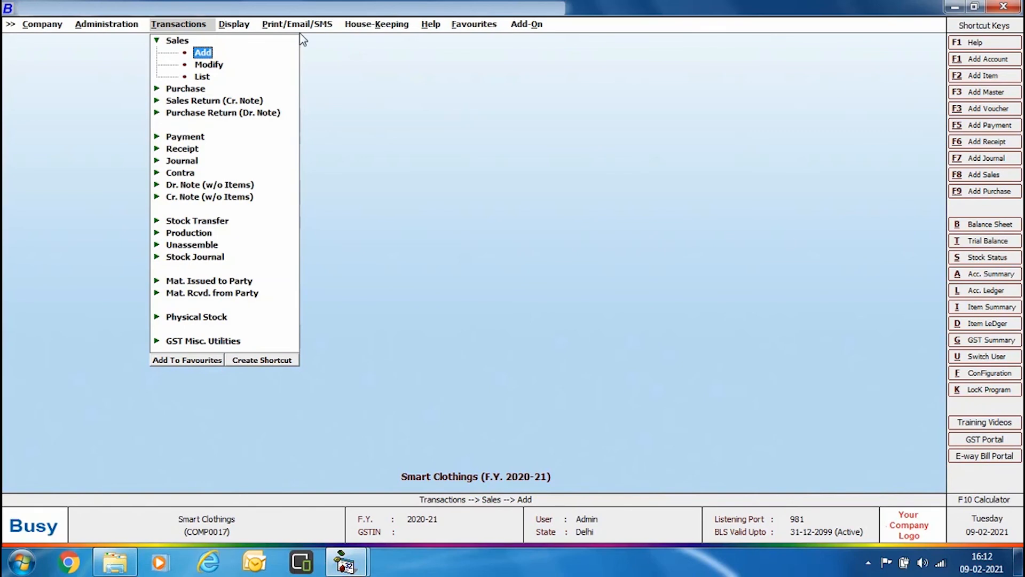
Set up date-wise printing of sales inventory vouchers for the Main series from 01-02-2021 to 01-02-2021.
{"action": "mouse_move", "coordinate": [303, 29]}
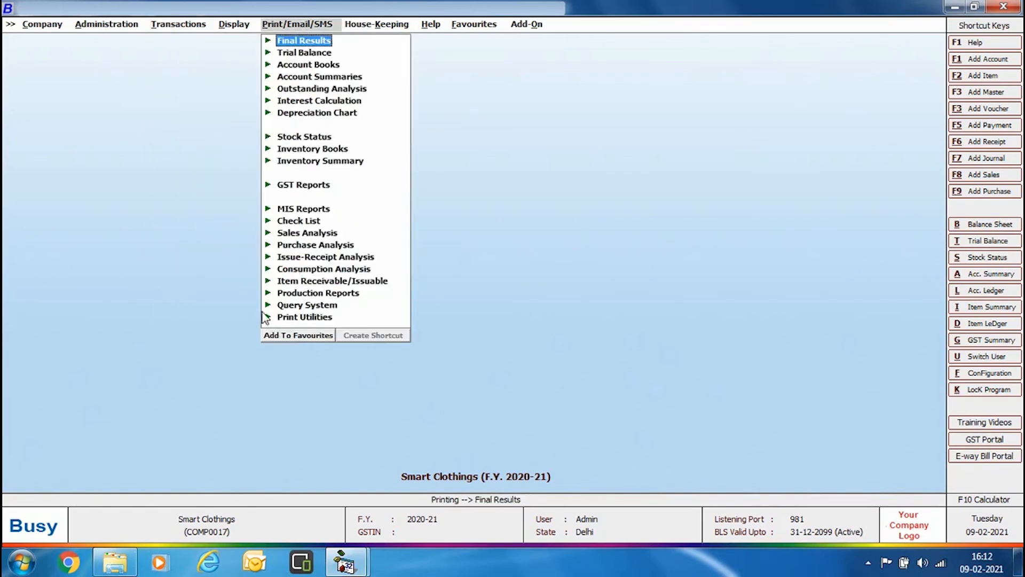
{"action": "left_click", "coordinate": [303, 317]}
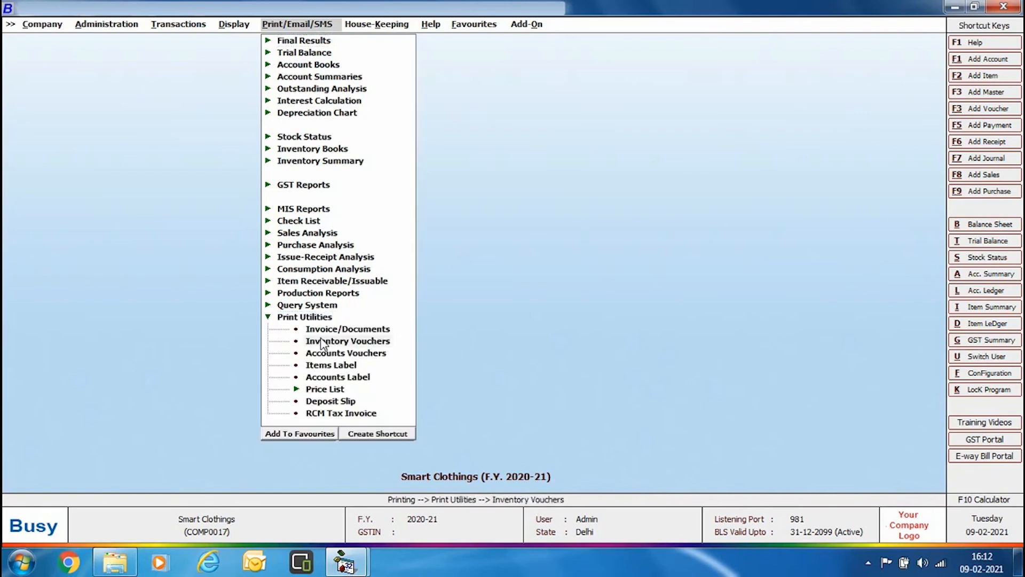
{"action": "left_click", "coordinate": [322, 343]}
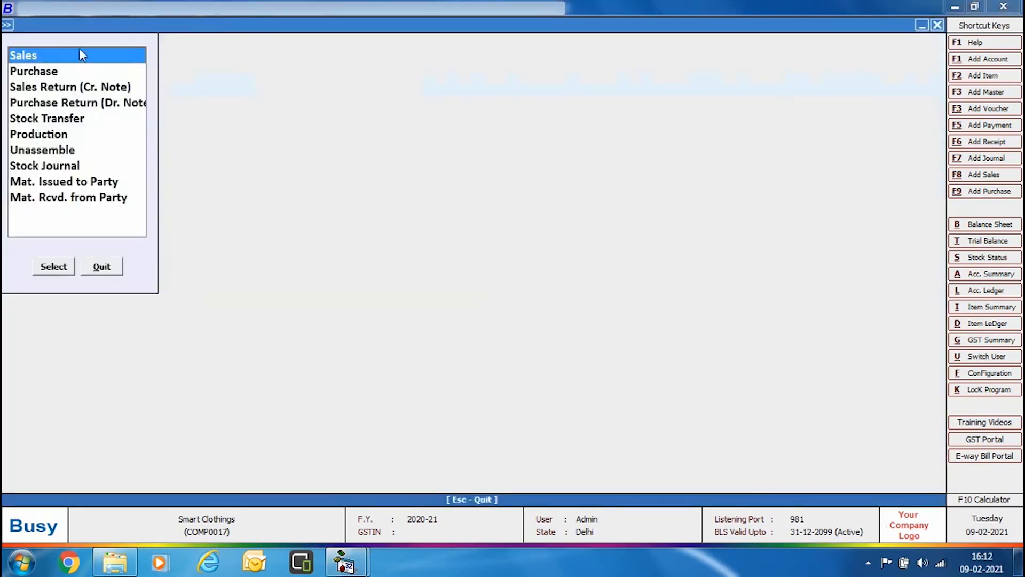
{"action": "left_click", "coordinate": [71, 268]}
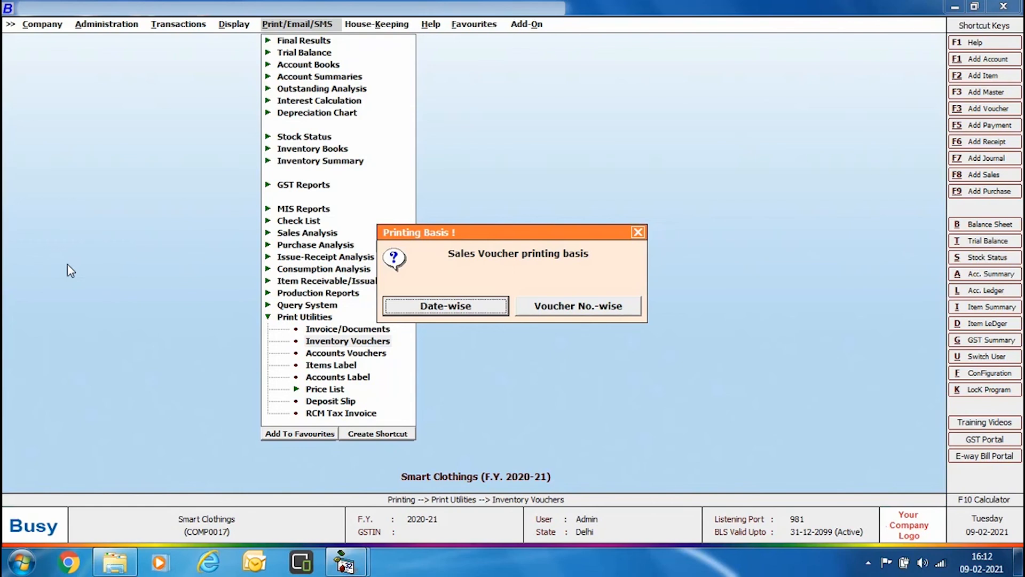
{"action": "left_click", "coordinate": [445, 308]}
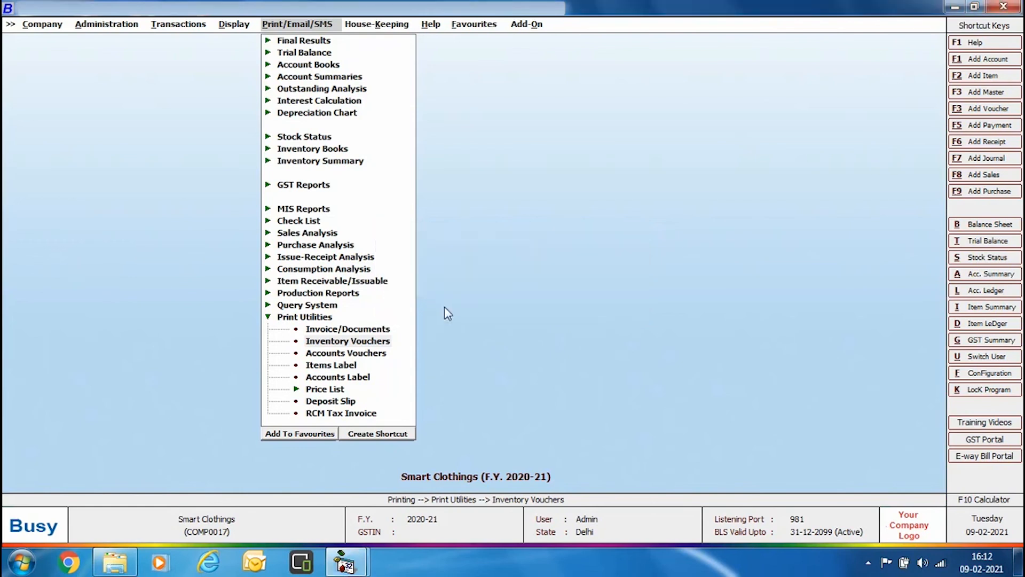
{"action": "key", "text": "Return"}
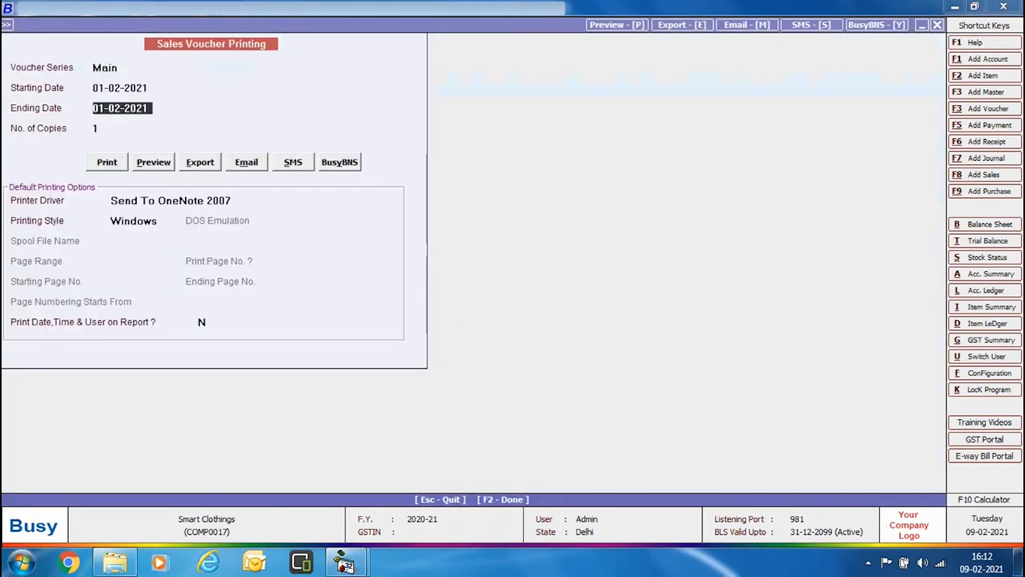
{"action": "key", "text": "Return"}
Start sending the vouchers by SMS to the individual parties and send the first Sales Voucher message in WhatsApp.
{"action": "left_click", "coordinate": [308, 164]}
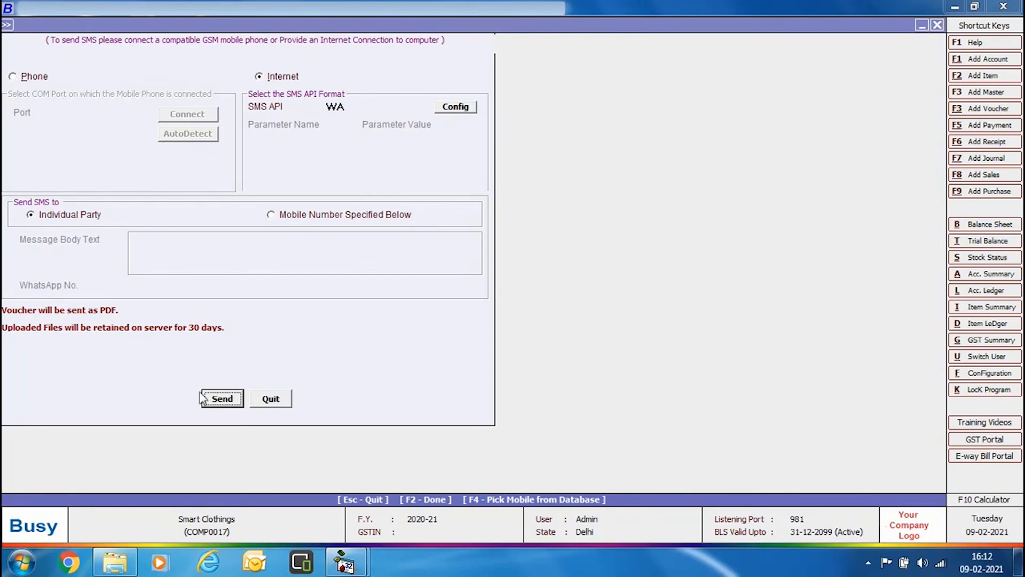
{"action": "left_click", "coordinate": [220, 398]}
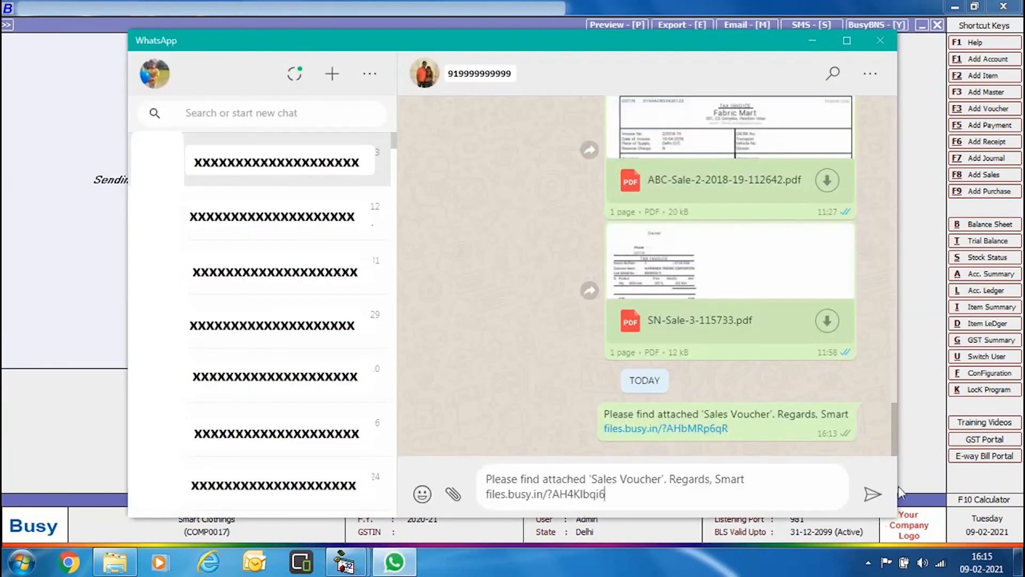
{"action": "left_click", "coordinate": [872, 494]}
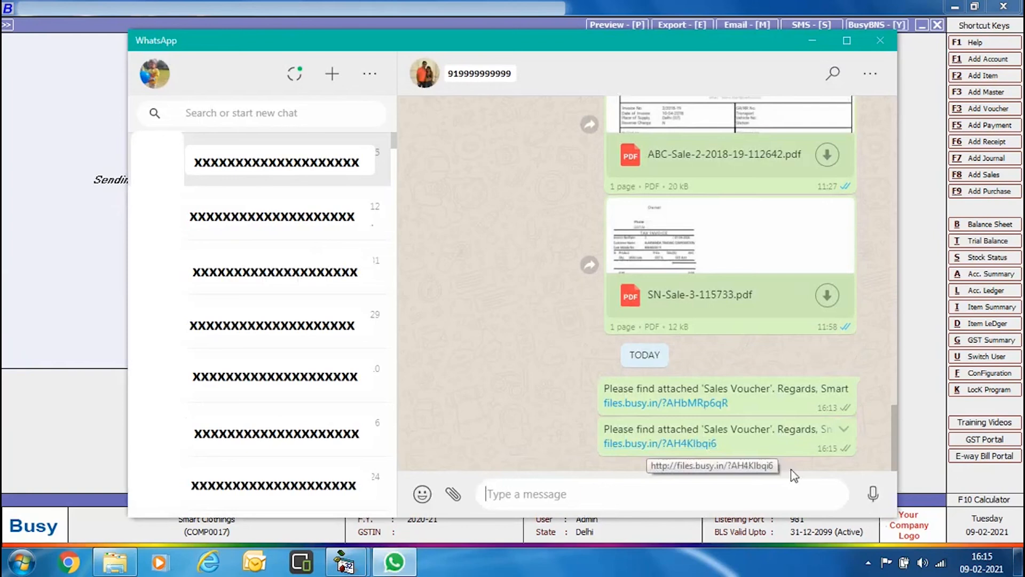
{"action": "left_click", "coordinate": [878, 42]}
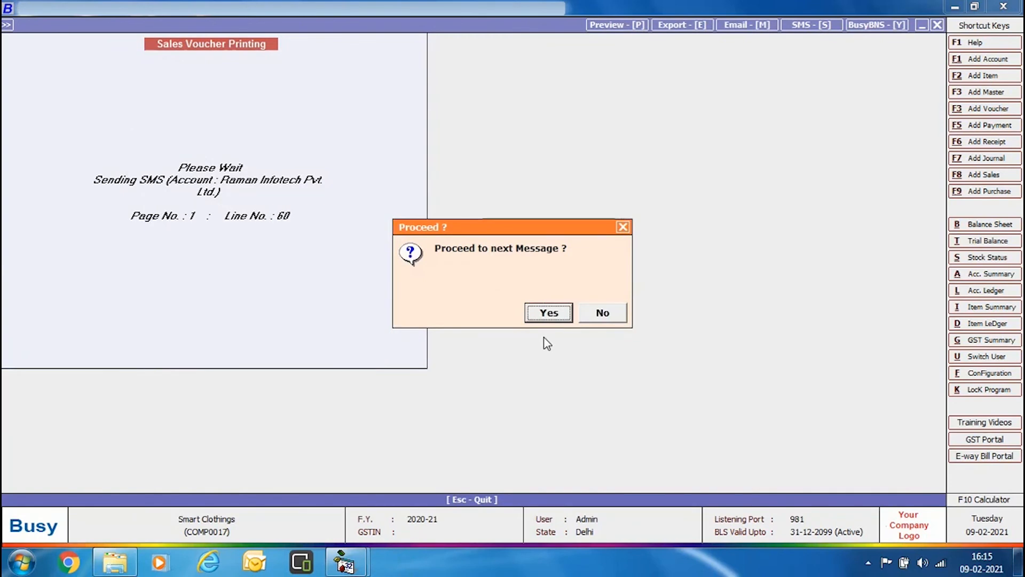
Proceed to the next party's message, send its Sales Voucher link in WhatsApp, and exit sales voucher printing.
{"action": "left_click", "coordinate": [548, 313]}
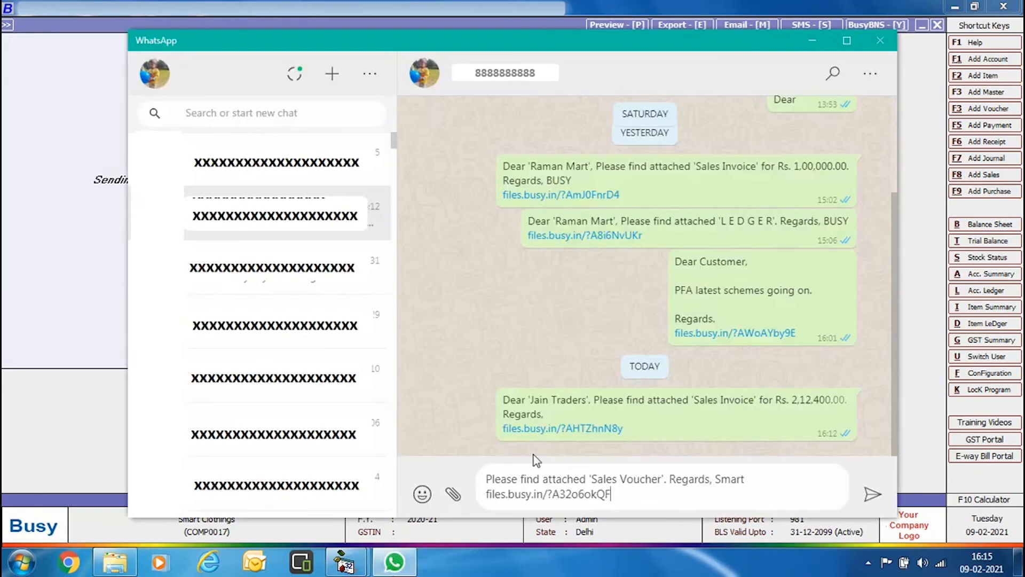
{"action": "left_click", "coordinate": [875, 495]}
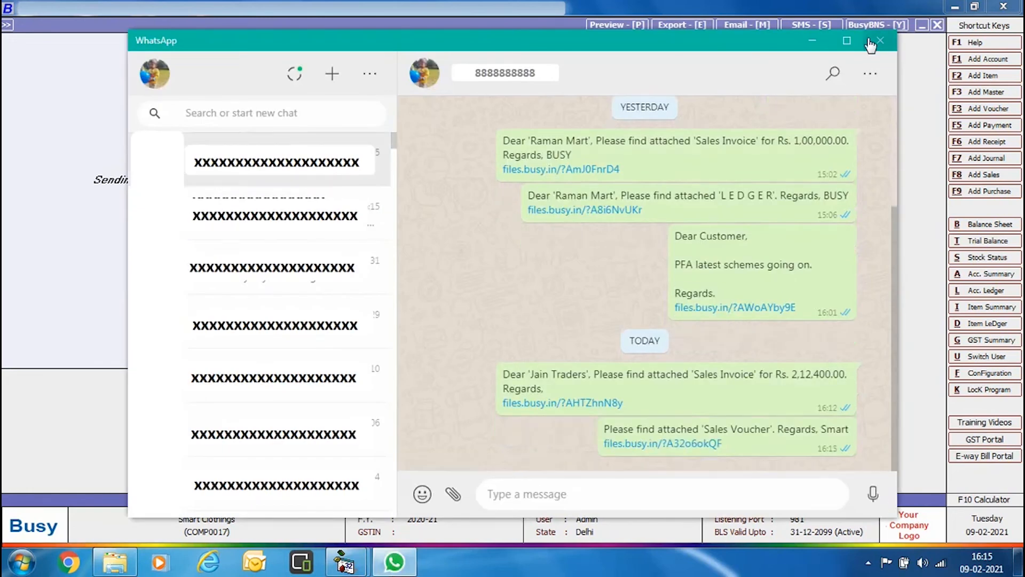
{"action": "left_click", "coordinate": [880, 40]}
{"action": "left_click", "coordinate": [614, 312]}
{"action": "left_click", "coordinate": [937, 25]}
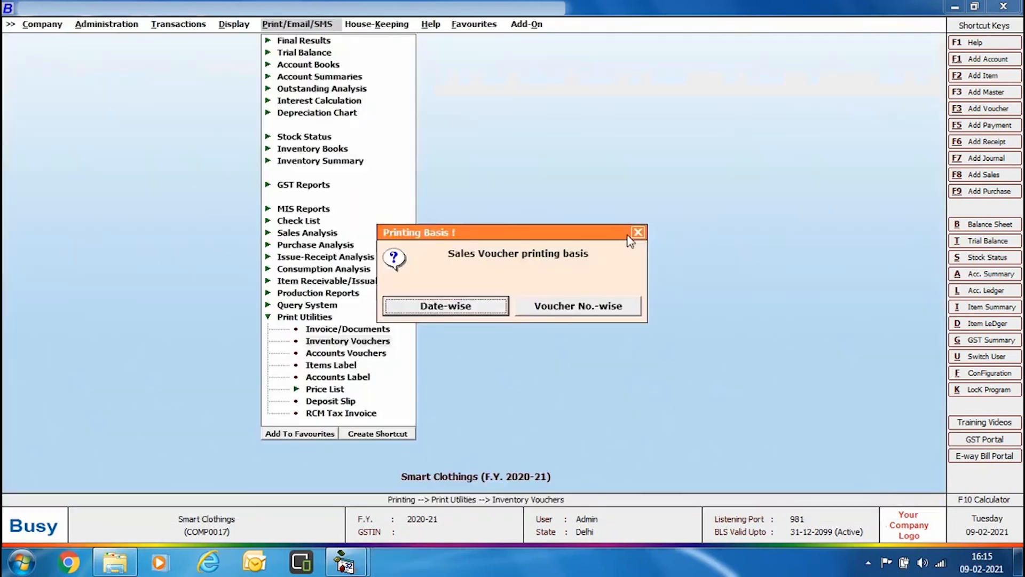
{"action": "left_click", "coordinate": [640, 233]}
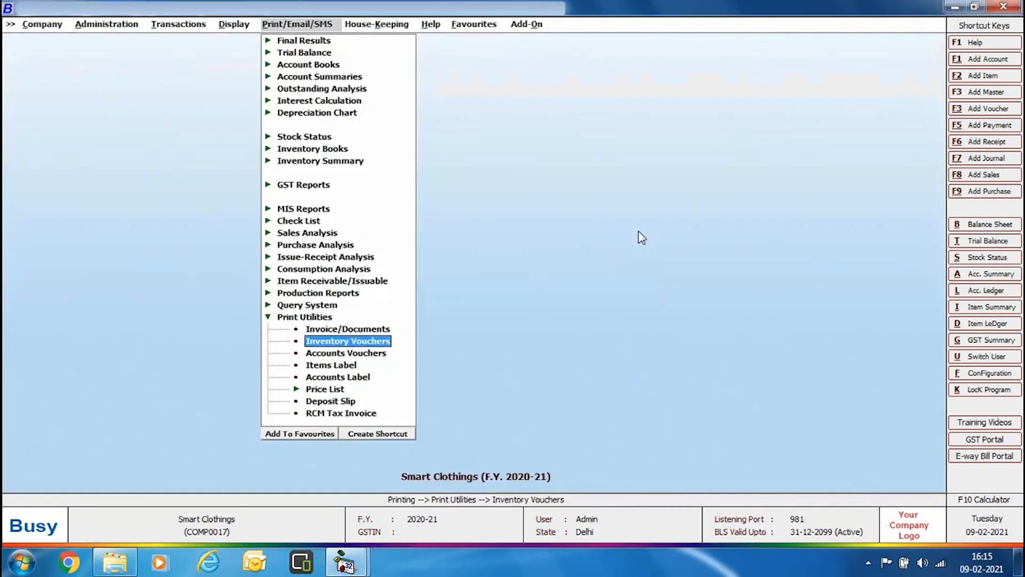
Set up account-wise ledger printing for the single account Jain Traders from 01-01-2021 to 01-02-2021.
{"action": "left_click", "coordinate": [336, 65]}
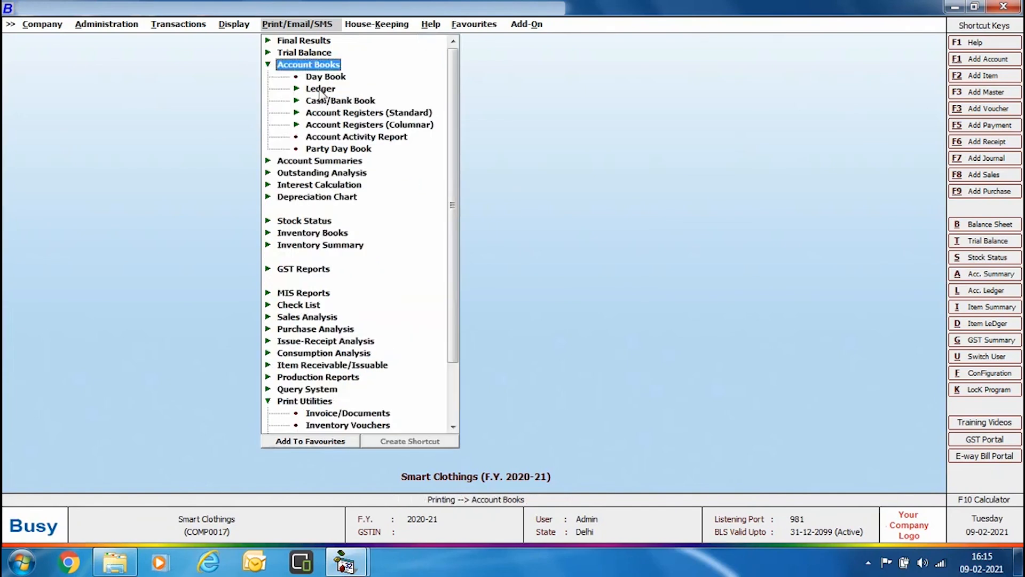
{"action": "left_click", "coordinate": [320, 90]}
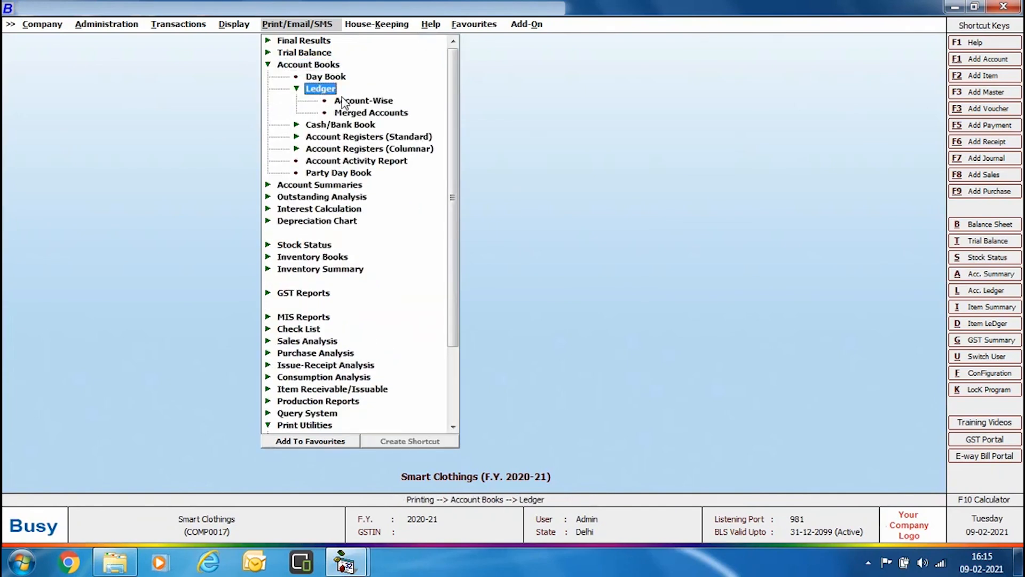
{"action": "left_click", "coordinate": [350, 101]}
{"action": "left_click", "coordinate": [415, 303]}
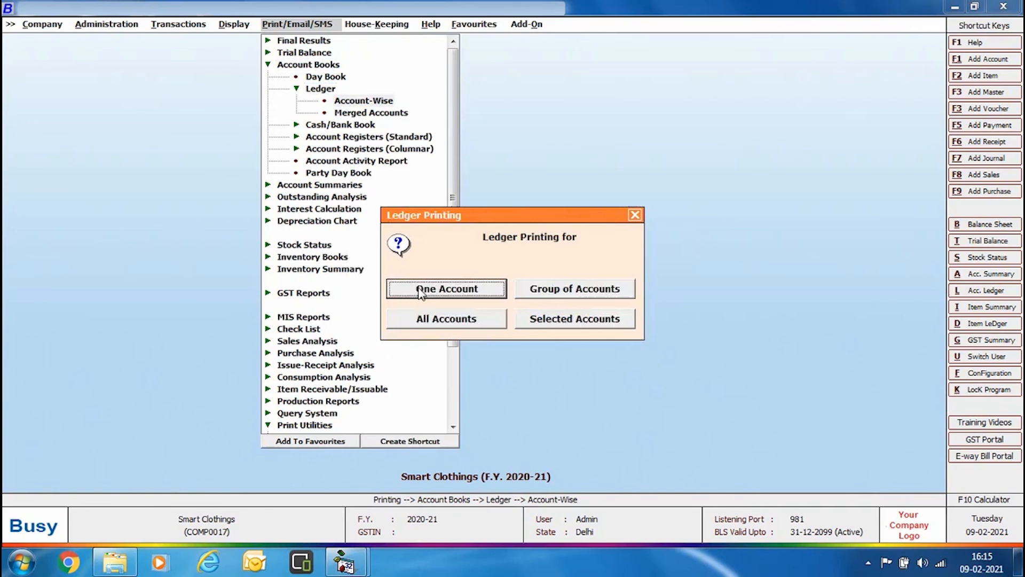
{"action": "left_click", "coordinate": [419, 292]}
{"action": "key", "text": "Return"}
{"action": "type", "text": "01-01"}
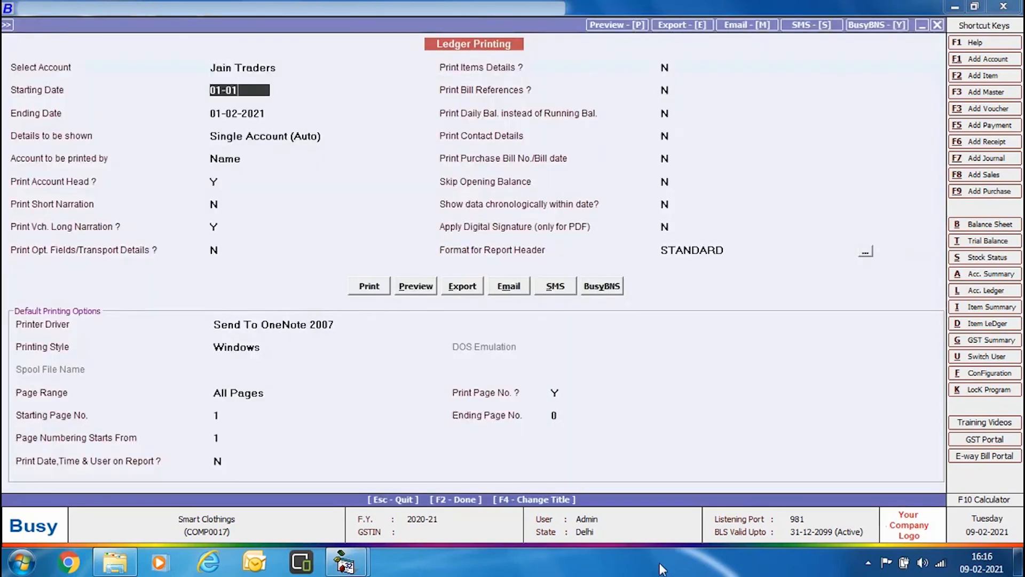
{"action": "key", "text": "Return"}
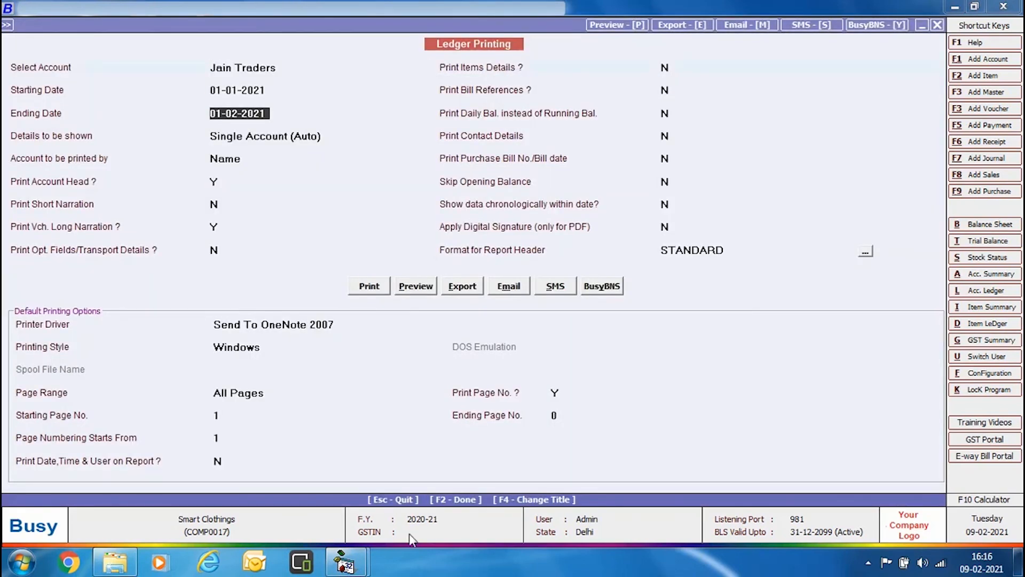
Send the Jain Traders ledger as a PDF to the party's WhatsApp chat and exit ledger printing.
{"action": "left_click", "coordinate": [555, 287]}
{"action": "left_click", "coordinate": [553, 283]}
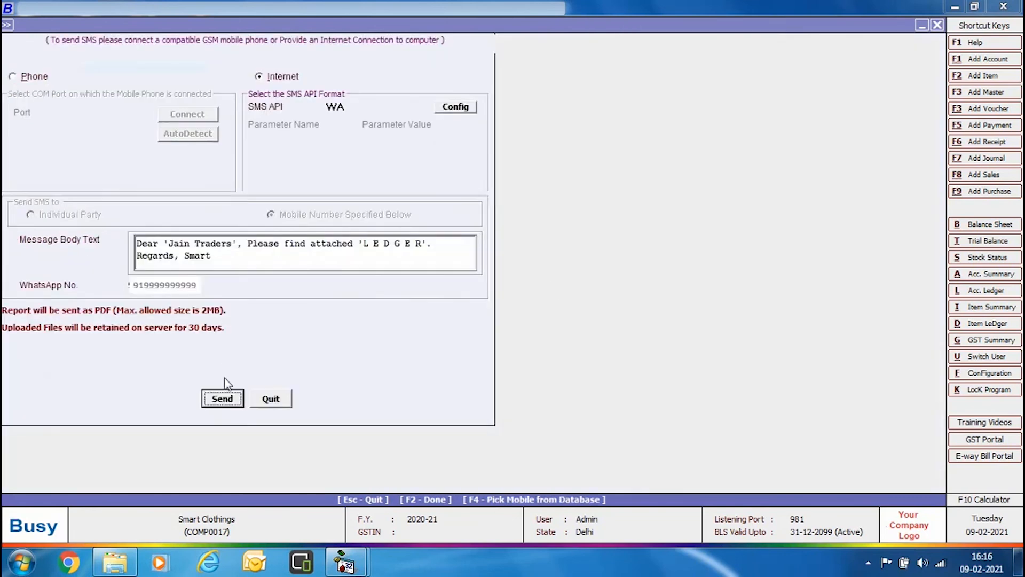
{"action": "left_click", "coordinate": [222, 399]}
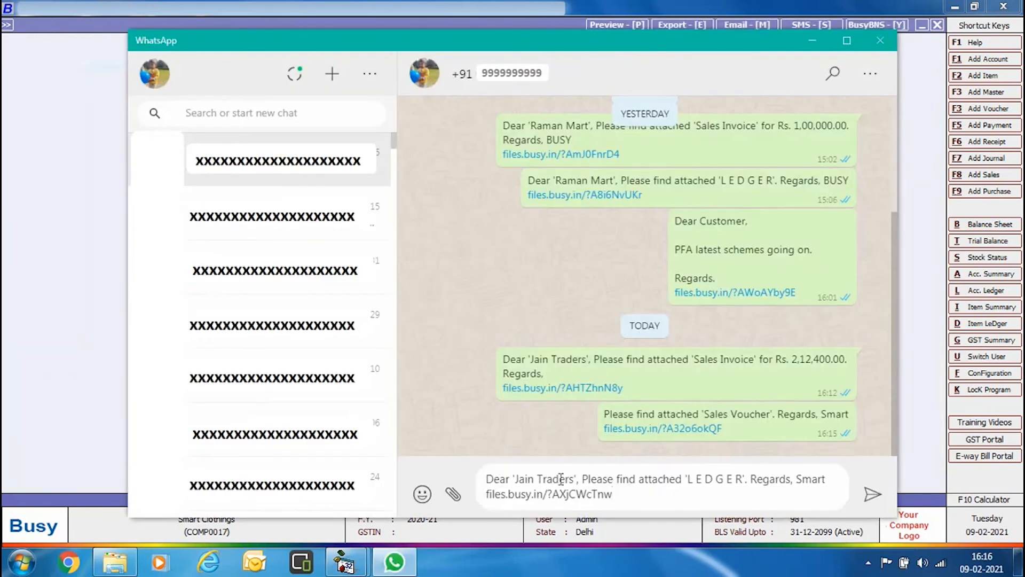
{"action": "left_click", "coordinate": [874, 499]}
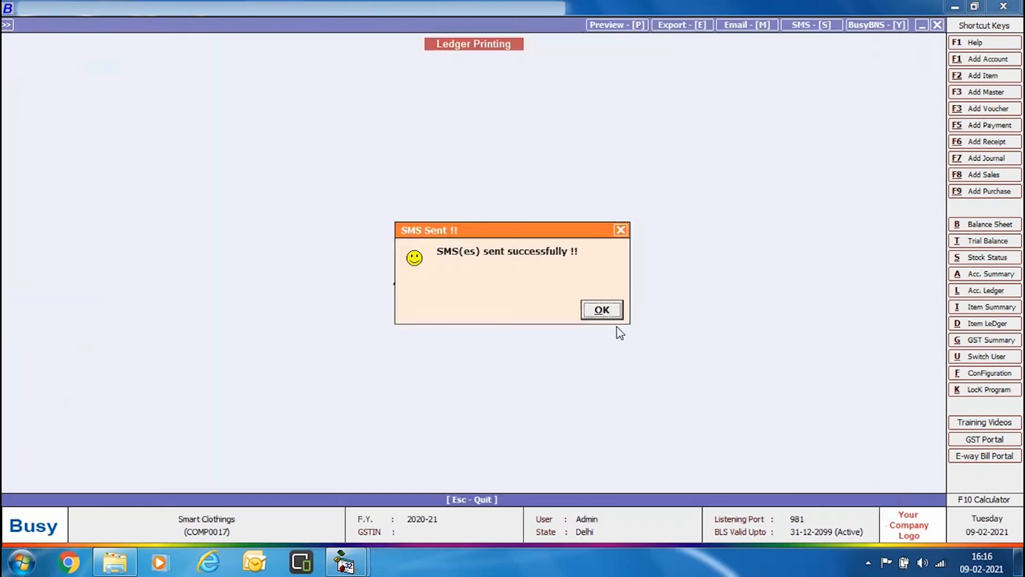
{"action": "left_click", "coordinate": [619, 313]}
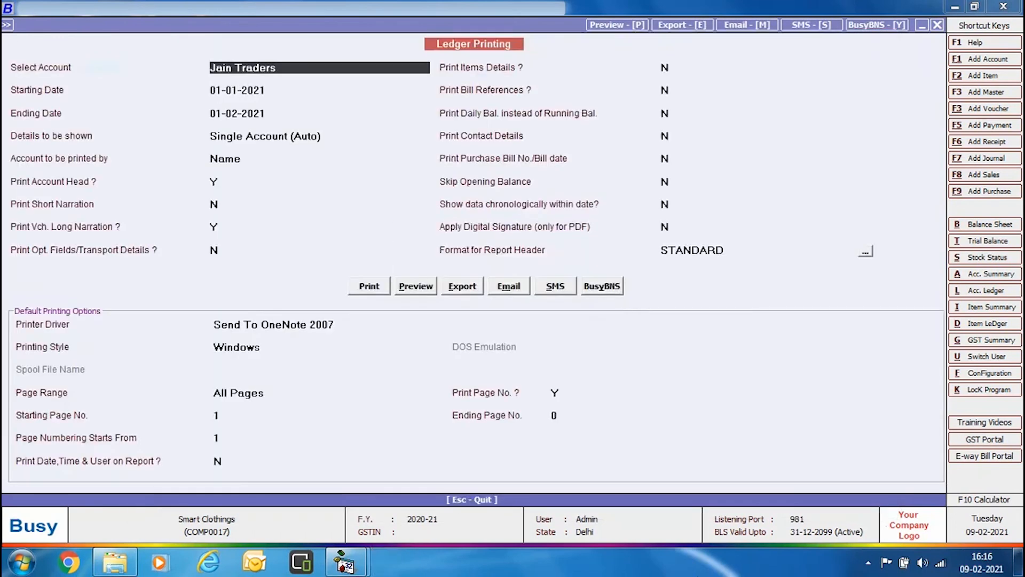
{"action": "key", "text": "Escape"}
{"action": "key", "text": "Escape"}
{"action": "key", "text": "Escape"}
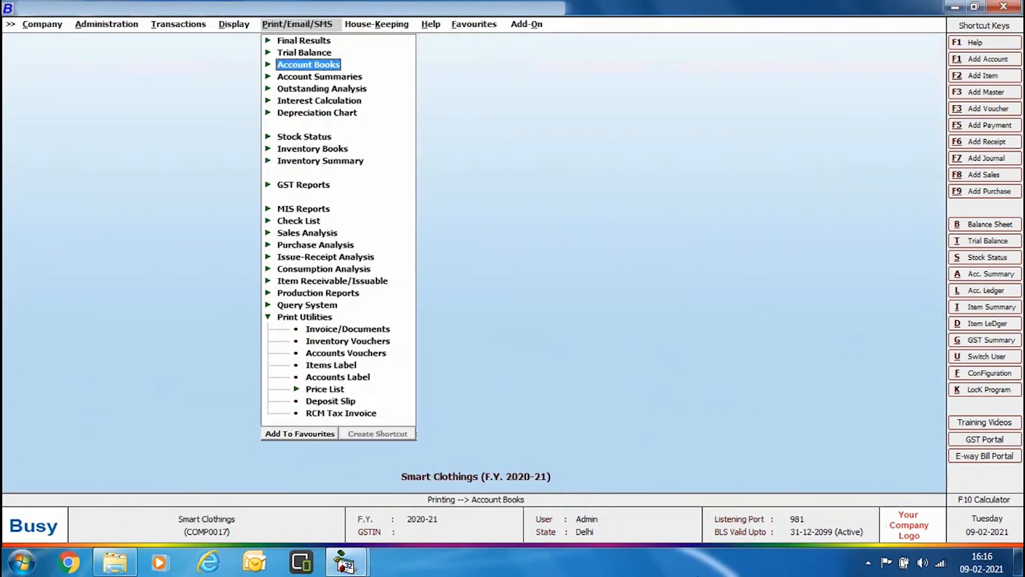
{"action": "key", "text": "Escape"}
{"action": "key", "text": "Escape"}
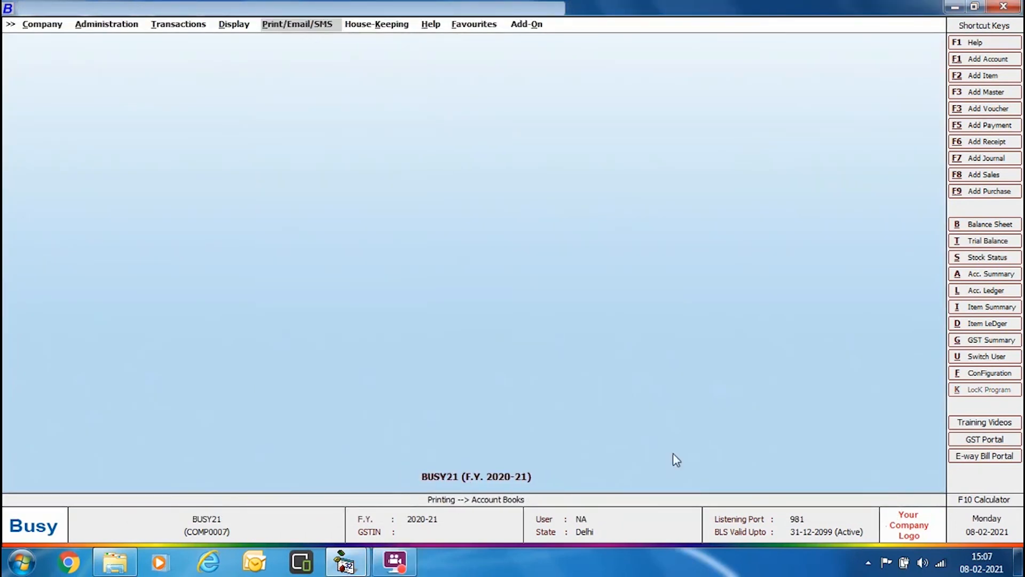